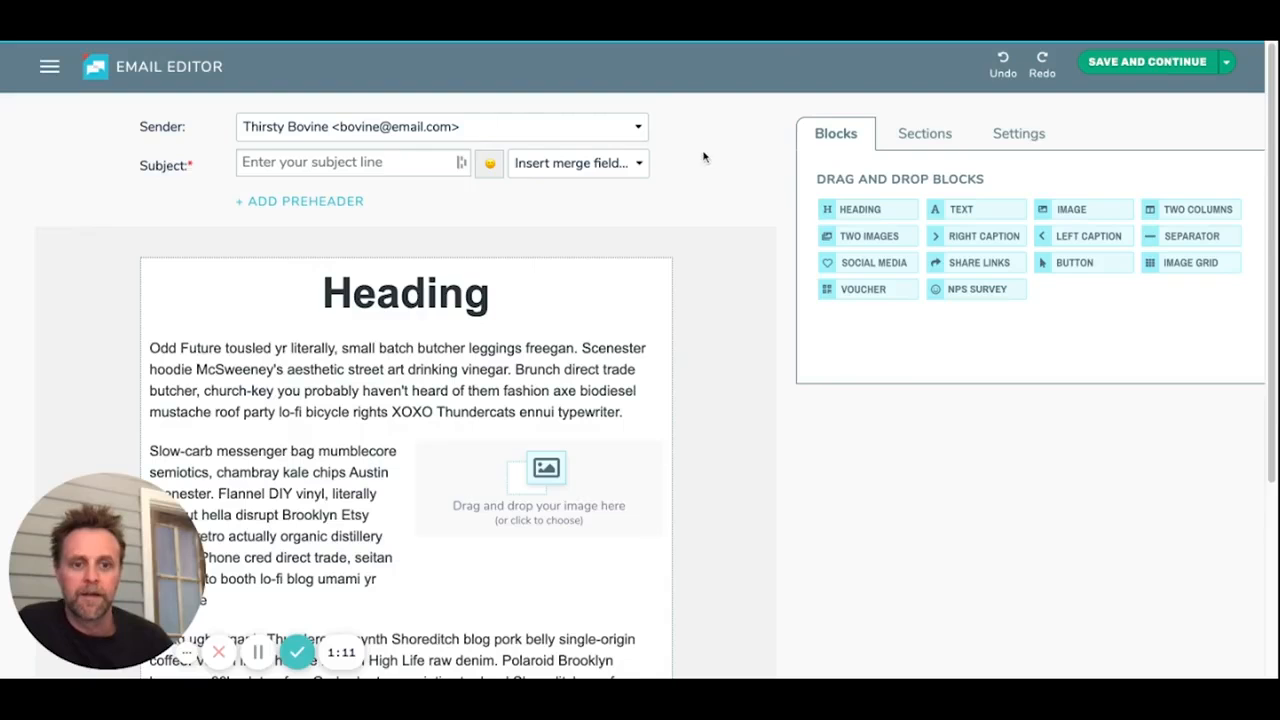
Step: Look over the email template's content and the available new and saved sections
scroll(722, 266, down, 1)
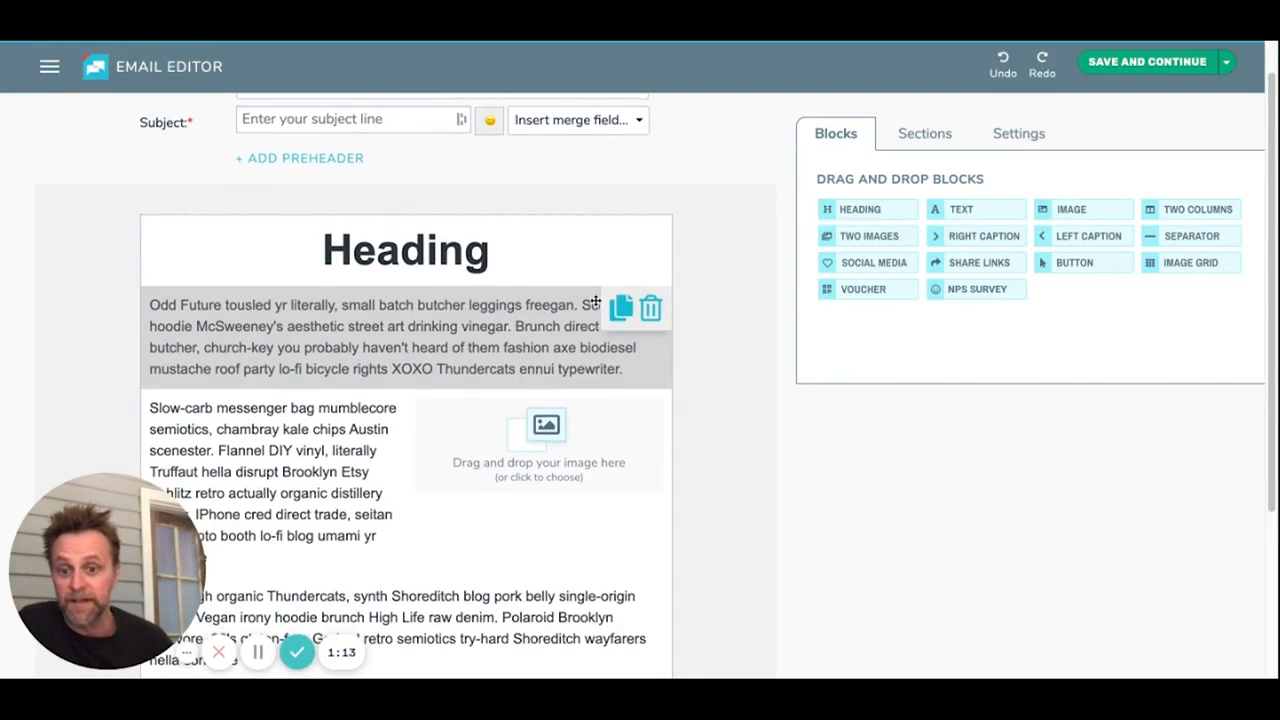
scroll(686, 280, down, 1)
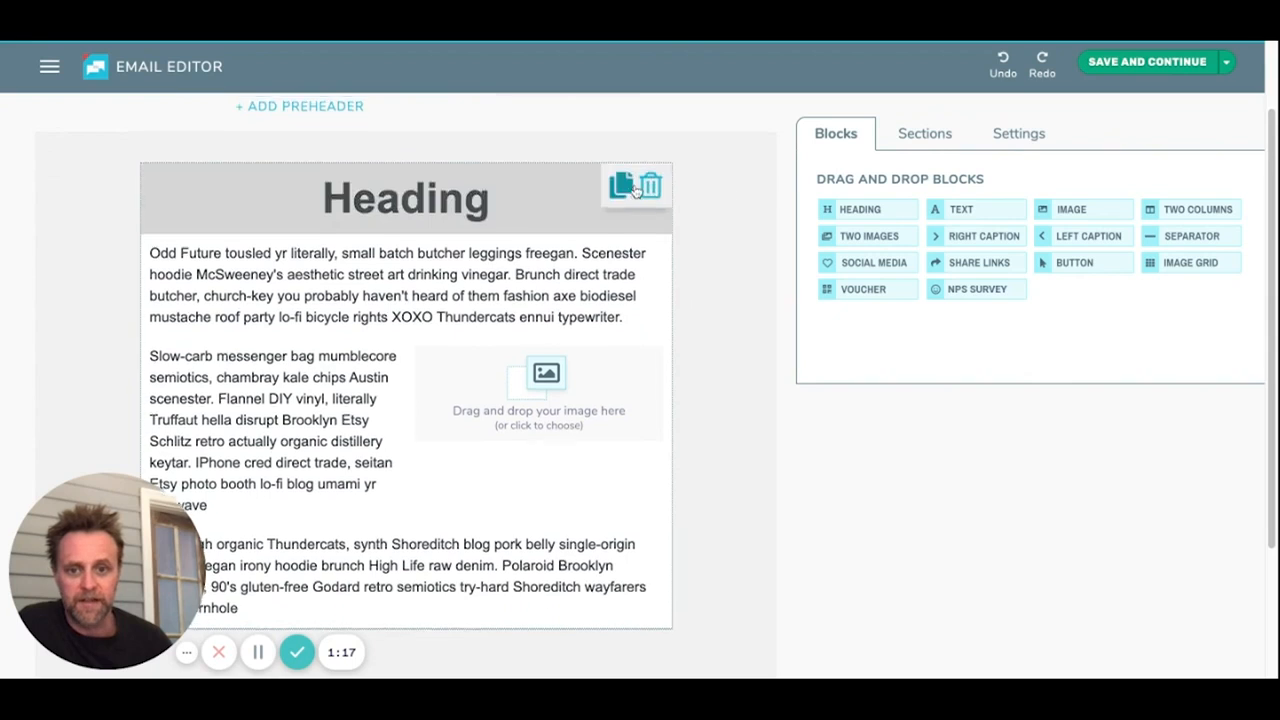
scroll(649, 192, up, 2)
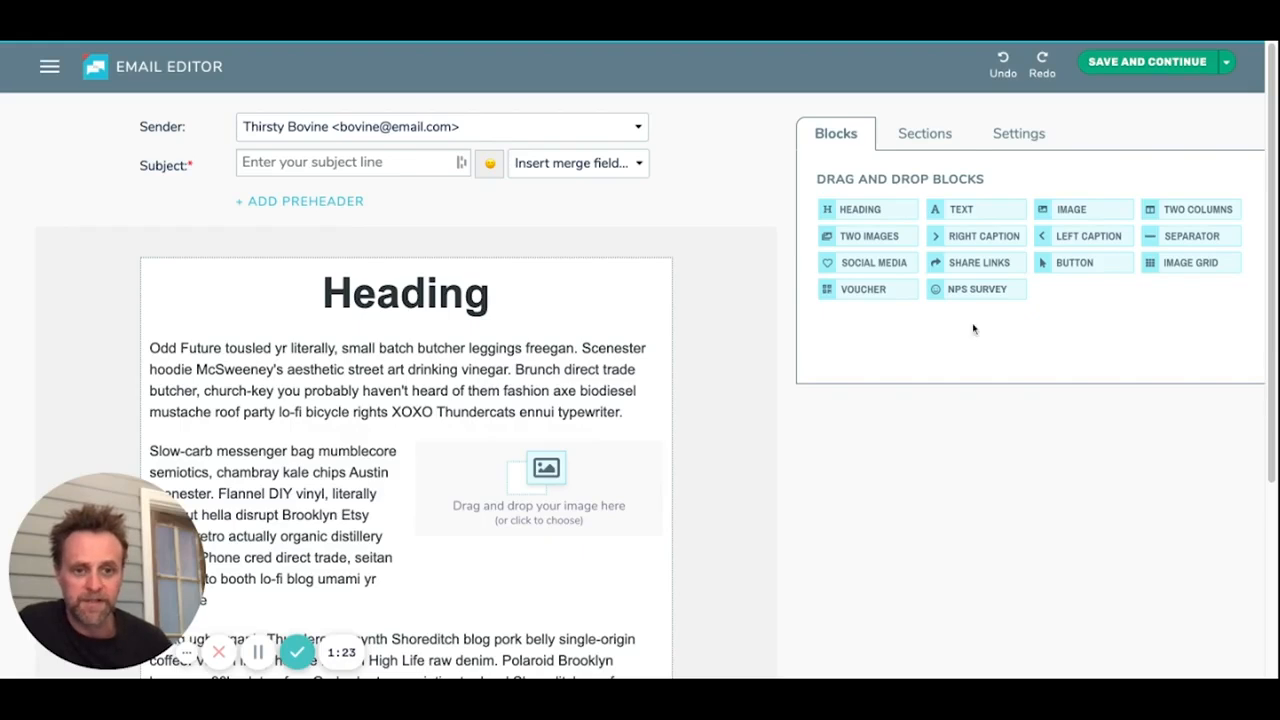
click(914, 133)
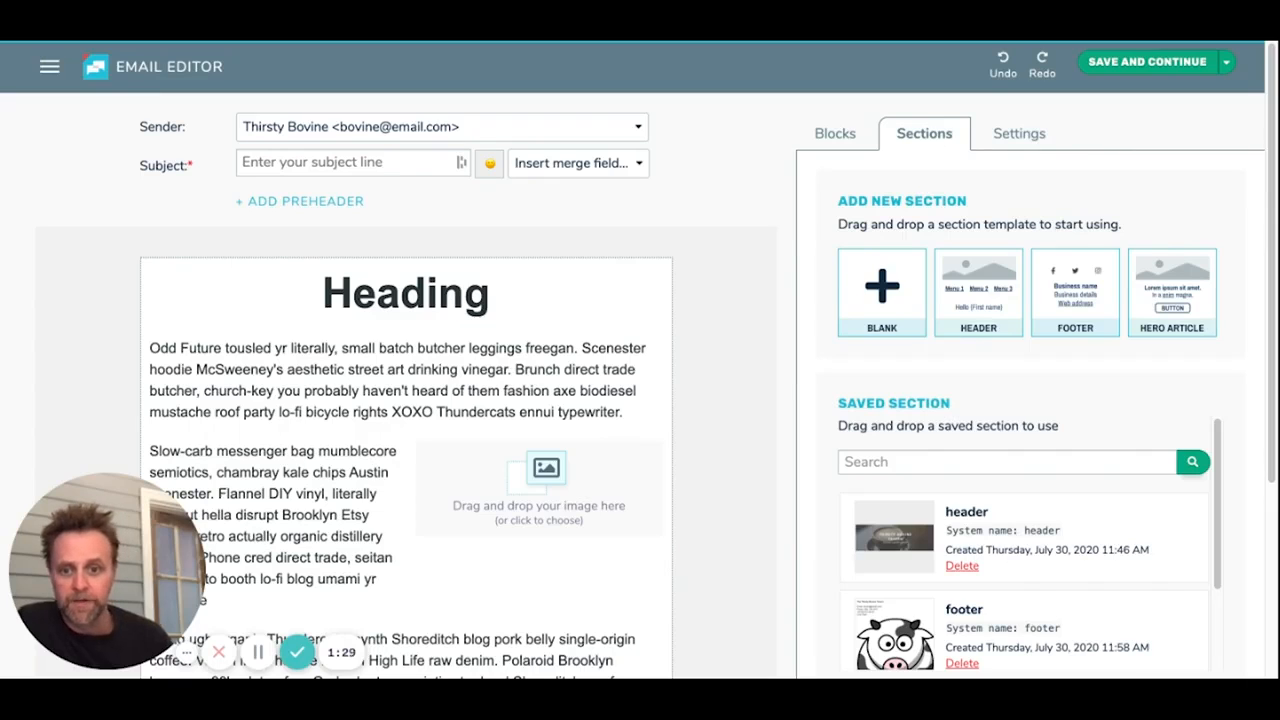
scroll(668, 300, down, 1)
scroll(668, 300, up, 1)
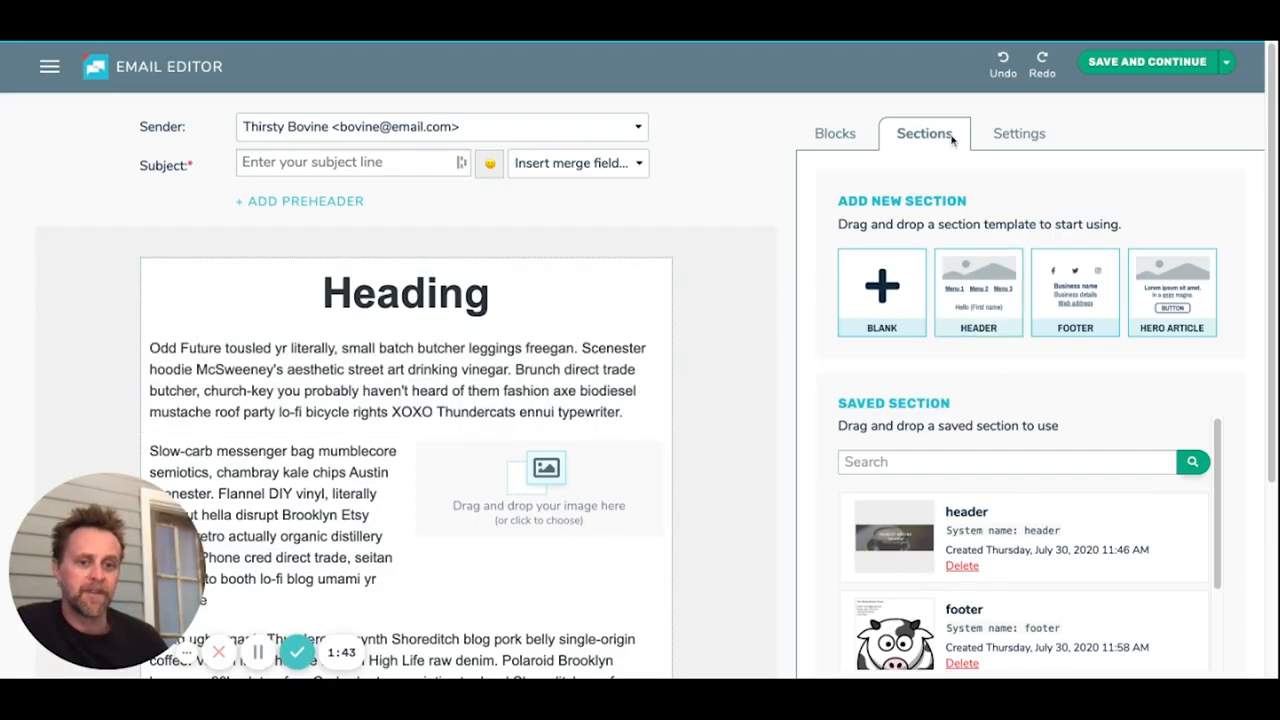
scroll(1122, 541, down, 2)
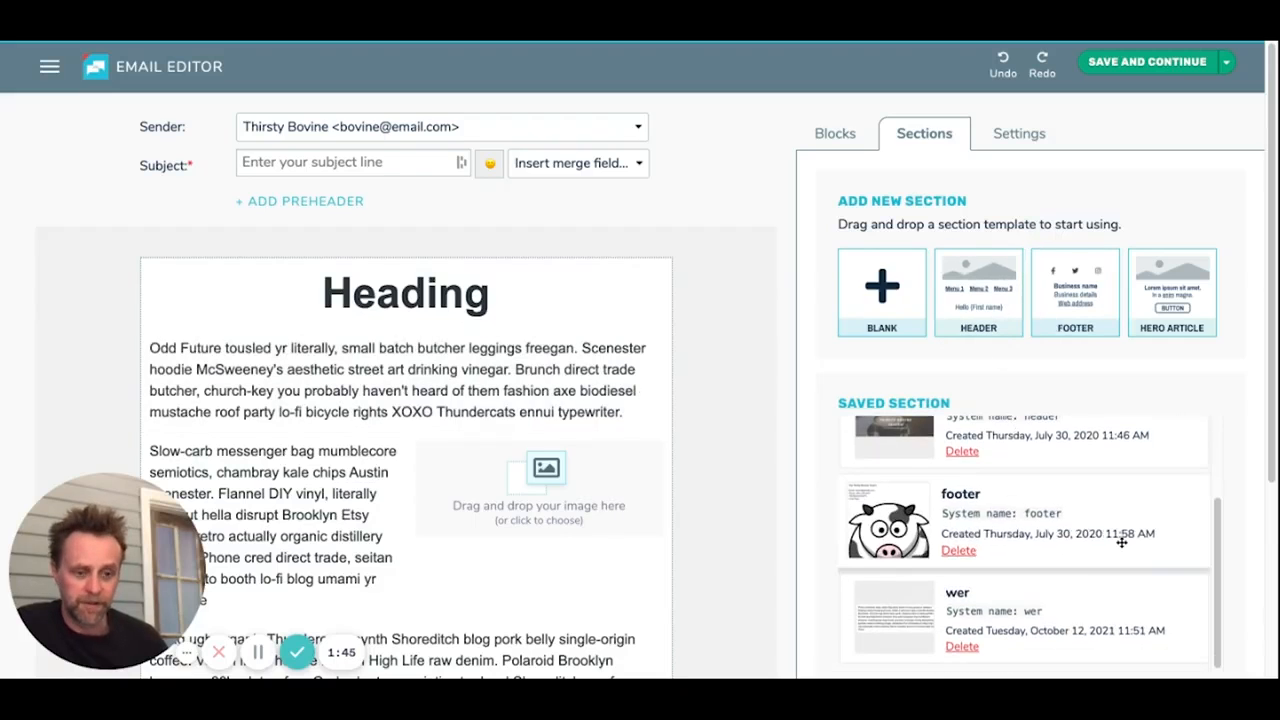
scroll(1122, 545, up, 2)
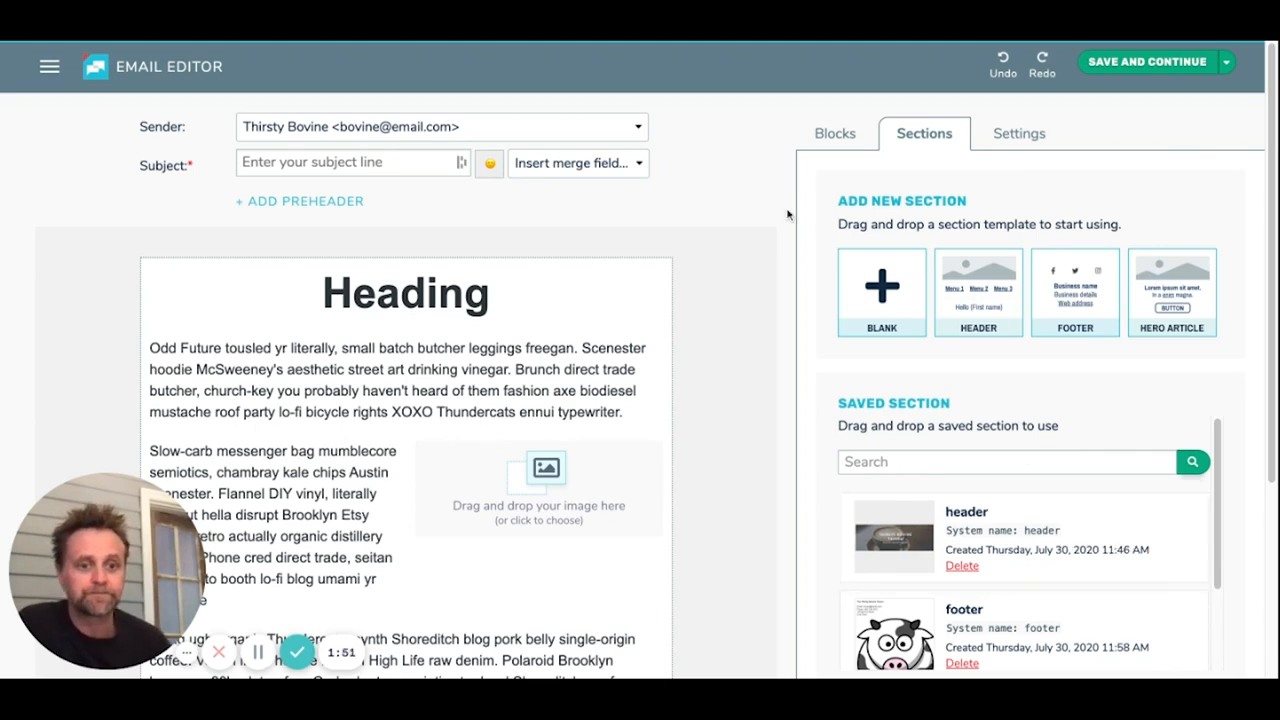
Step: Add a blank section above the heading at the start of the email
drag(893, 288, 555, 278)
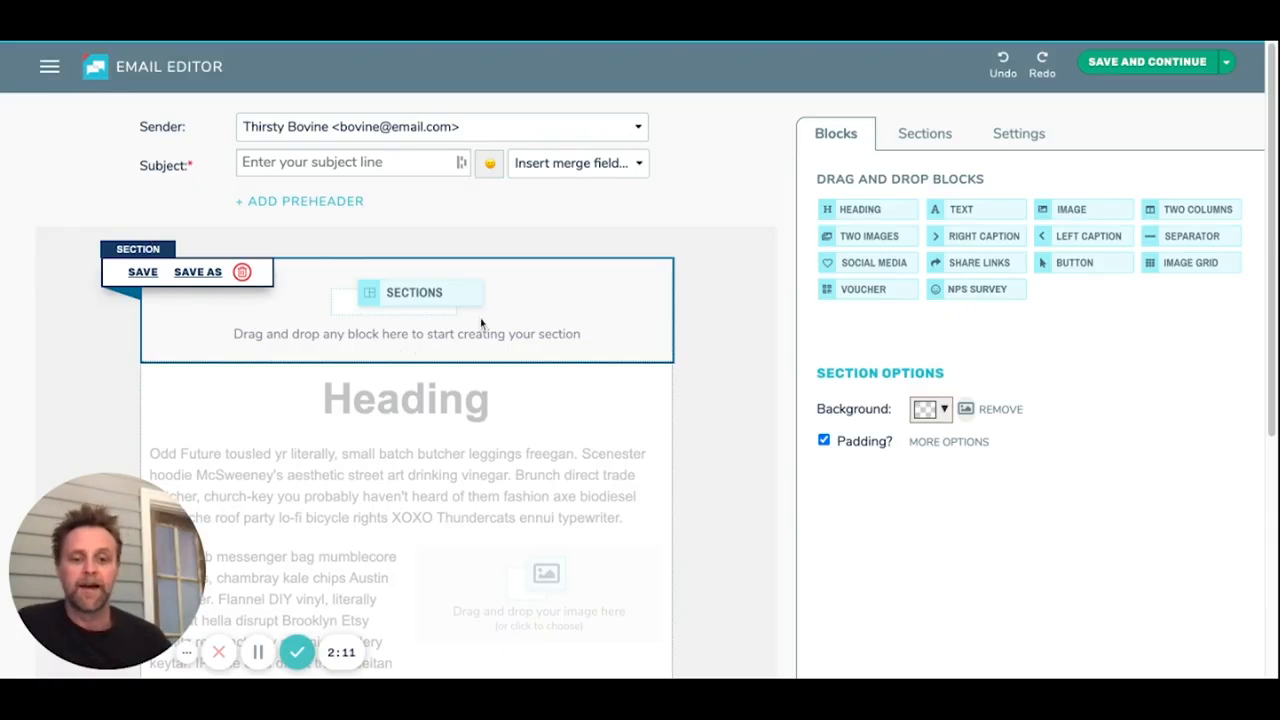
scroll(478, 451, down, 4)
scroll(478, 451, up, 4)
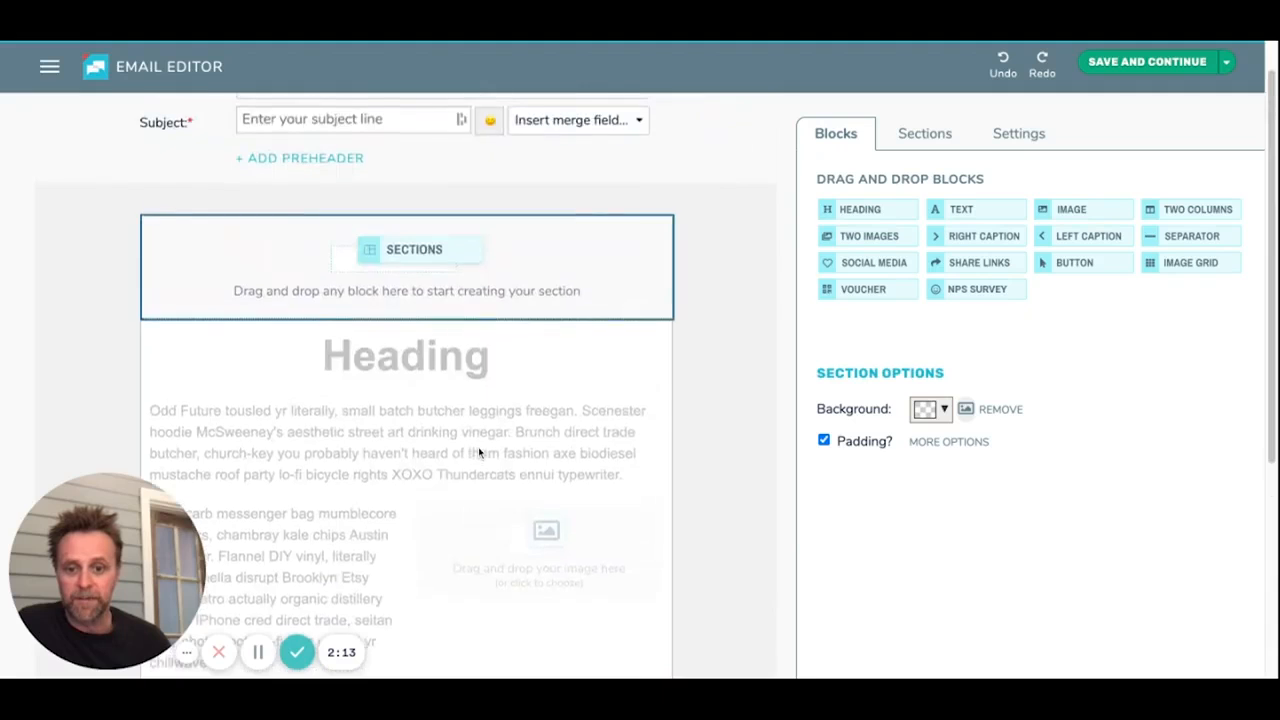
scroll(397, 503, up, 1)
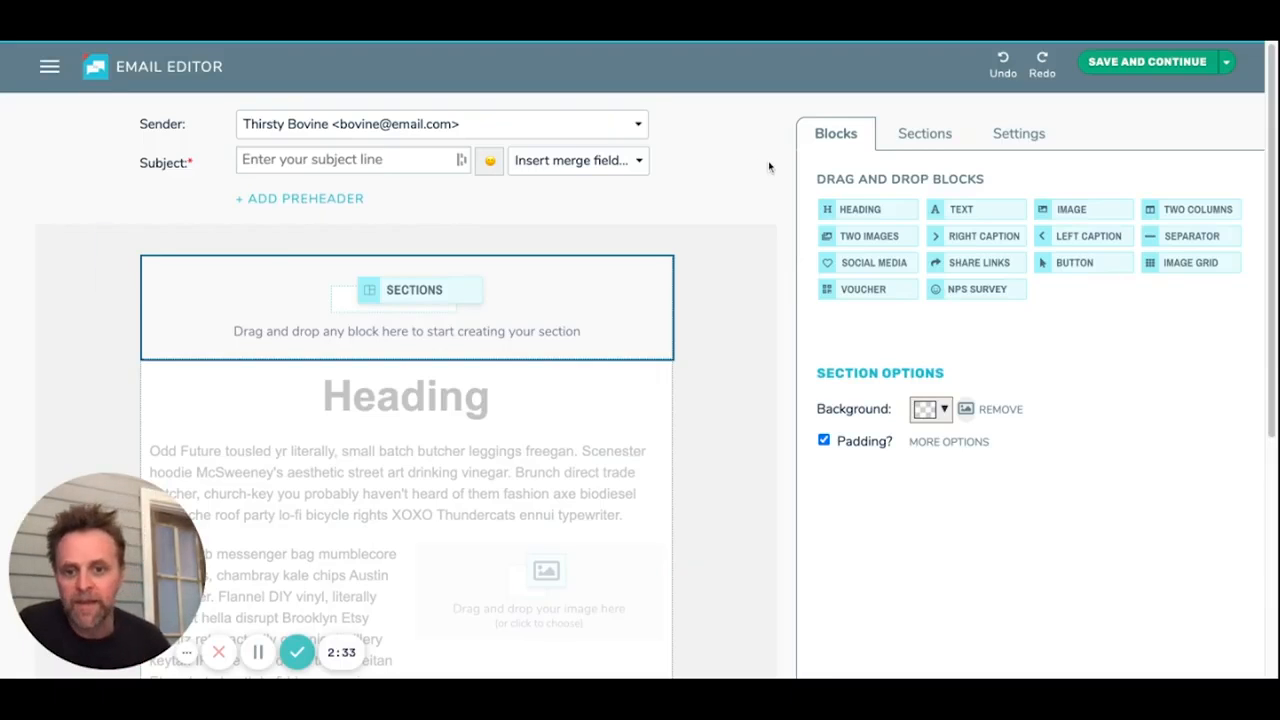
mouse_move(593, 299)
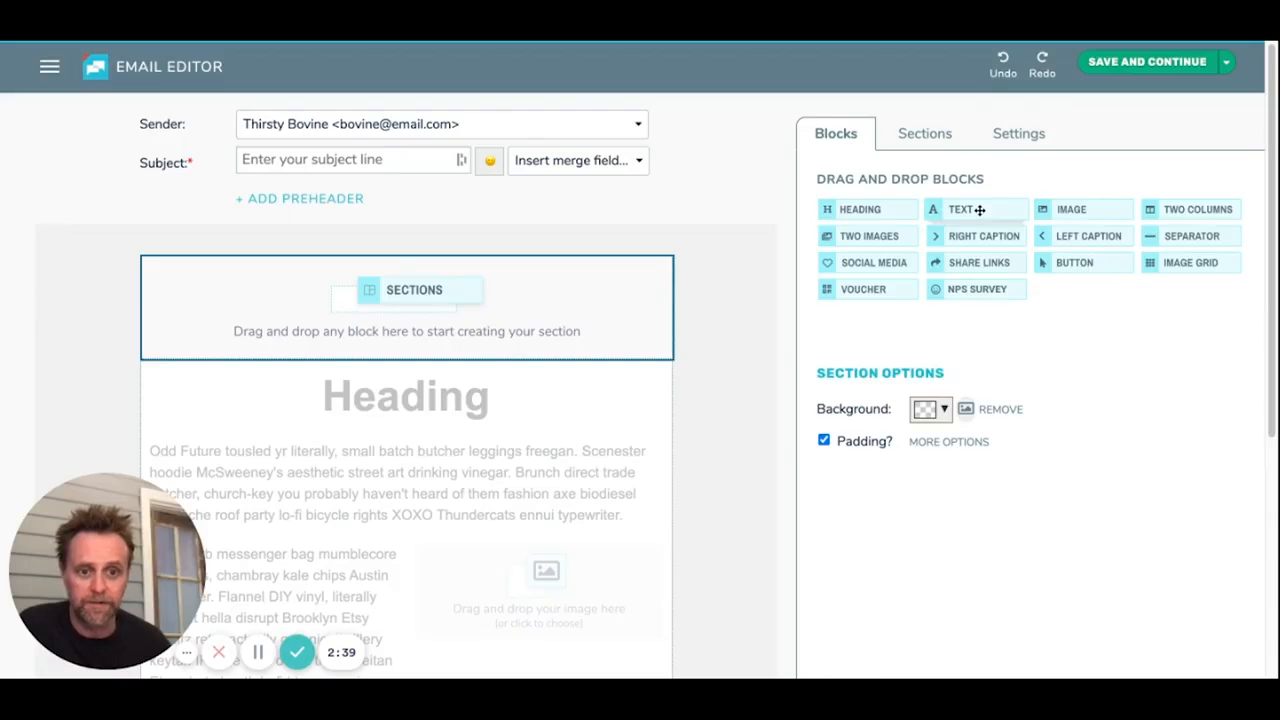
Step: Add a heading block to the blank section and change its text to "Matt's Bistro"
click(889, 210)
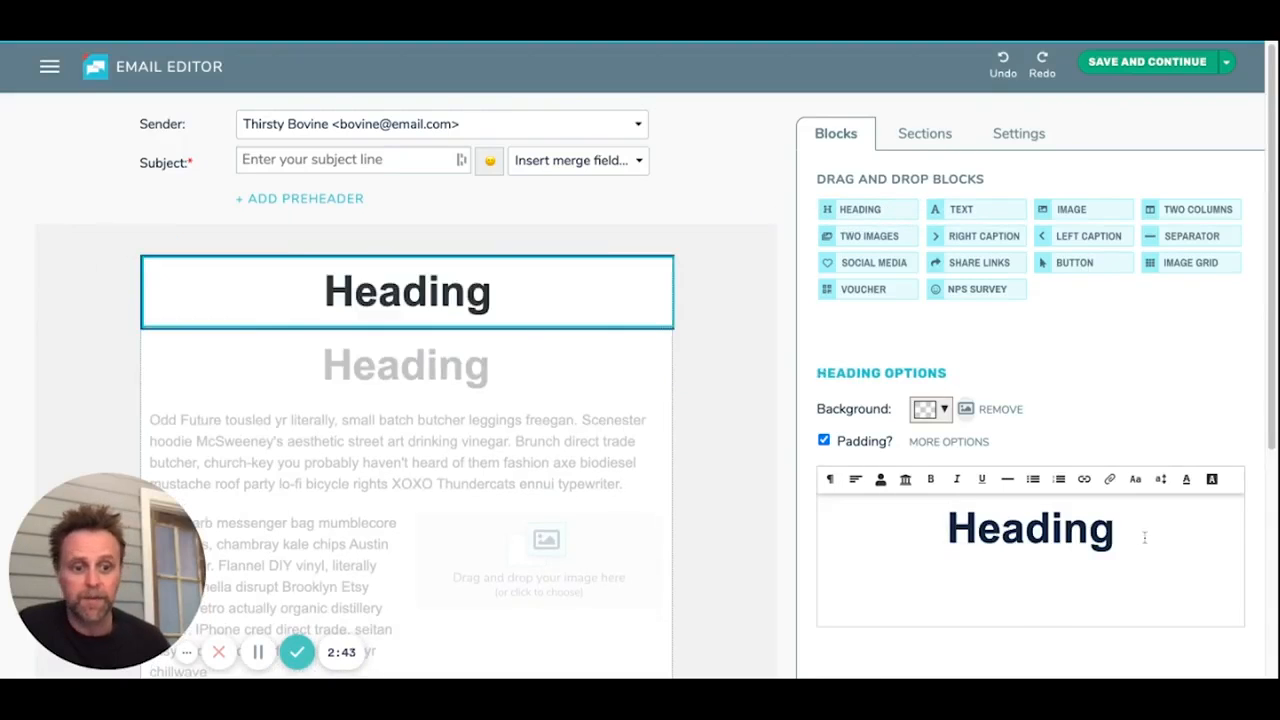
double_click(1046, 528)
text(Ma)
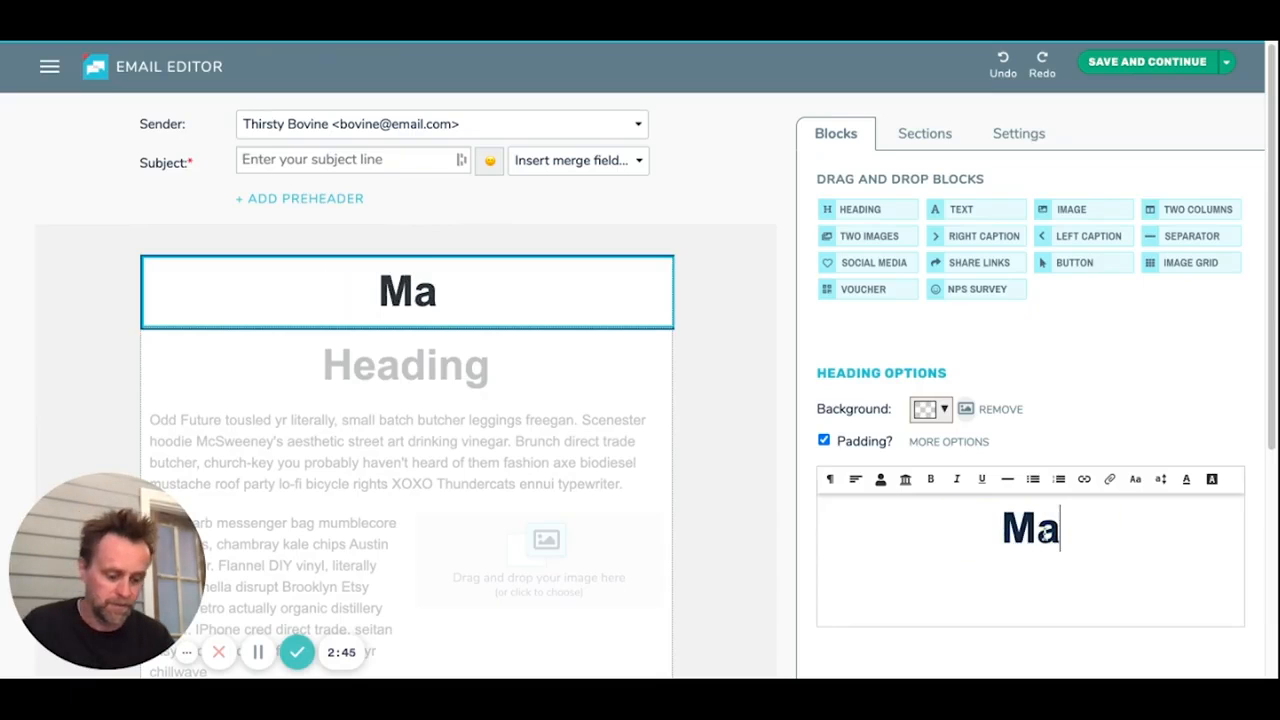
text(tt's Bistr)
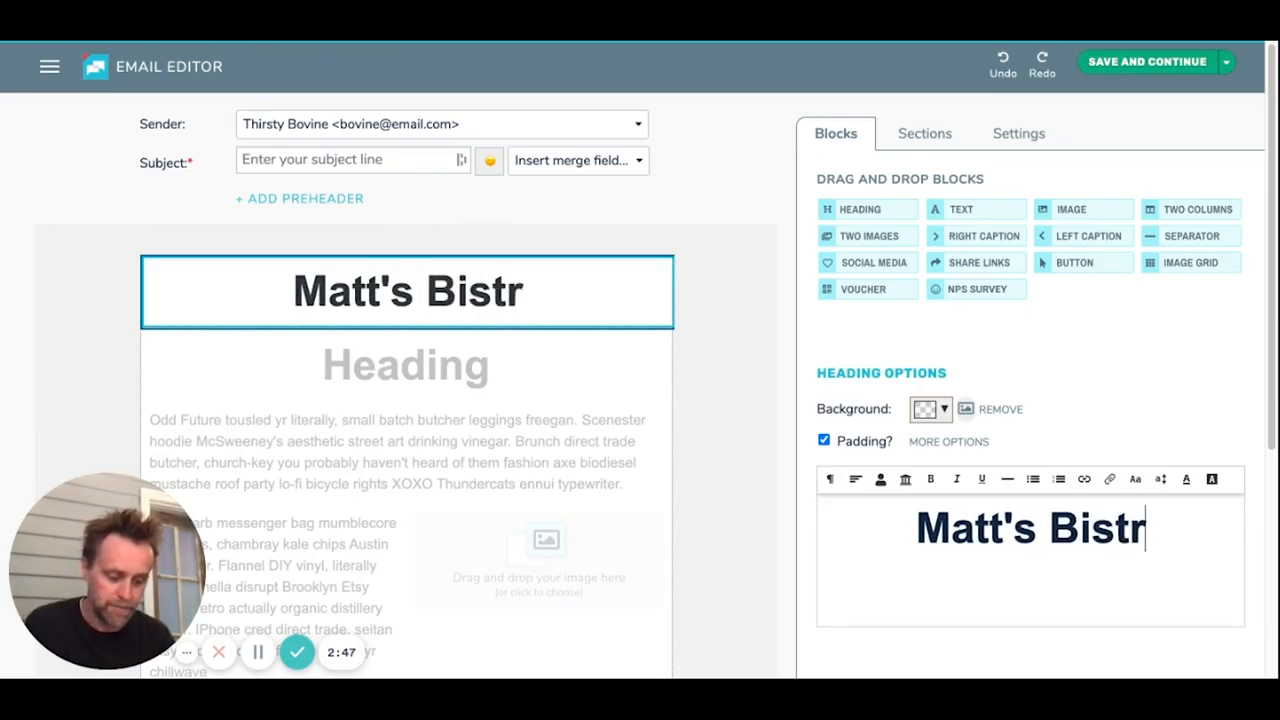
text(o)
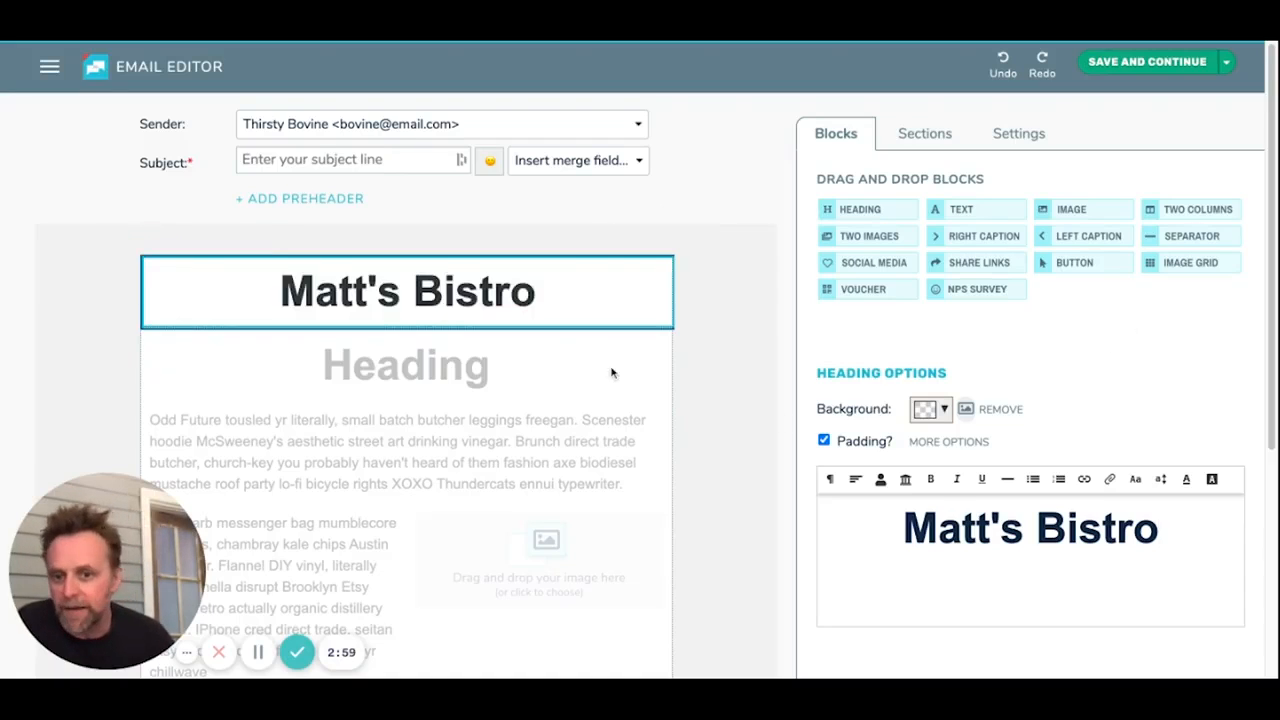
mouse_move(251, 317)
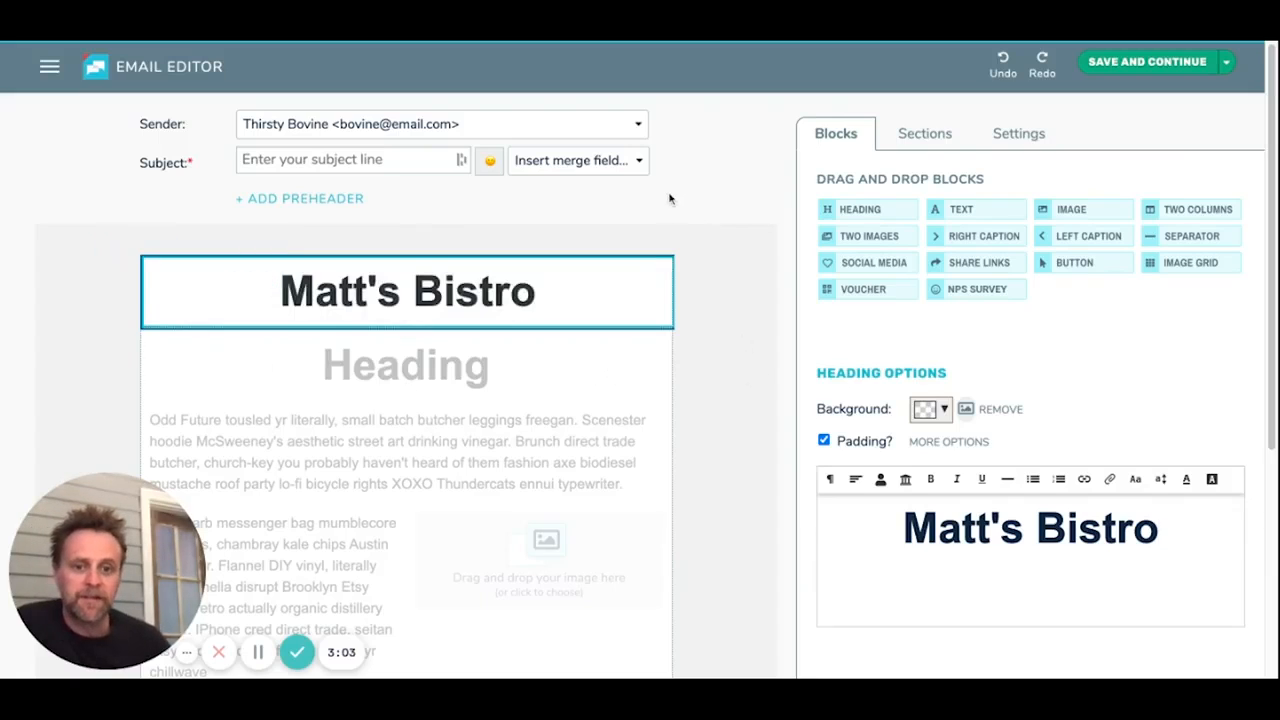
Step: Place a text block in a second column beside the Matt's Bistro heading and widen the heading's column
drag(997, 209, 624, 280)
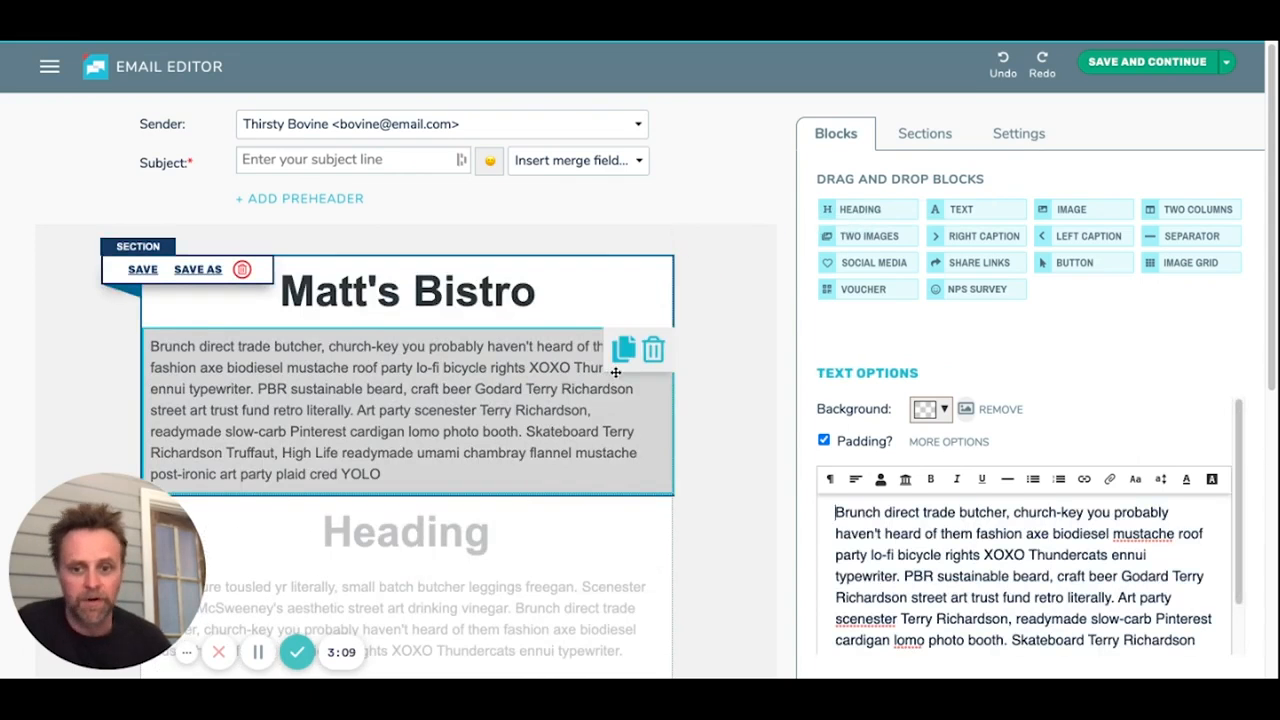
drag(498, 403, 696, 234)
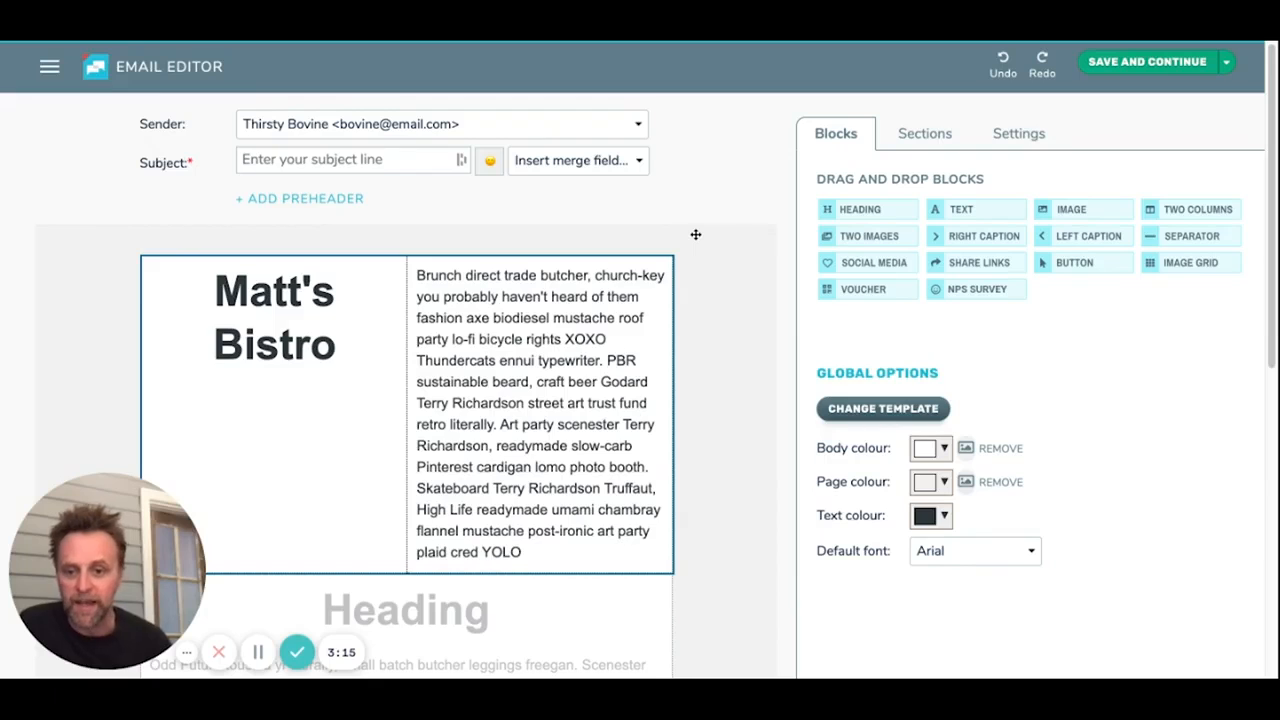
drag(406, 355, 497, 355)
Step: Shorten the new text block's copy to "Brunch direct trade butcher, church-key you probably"
click(590, 382)
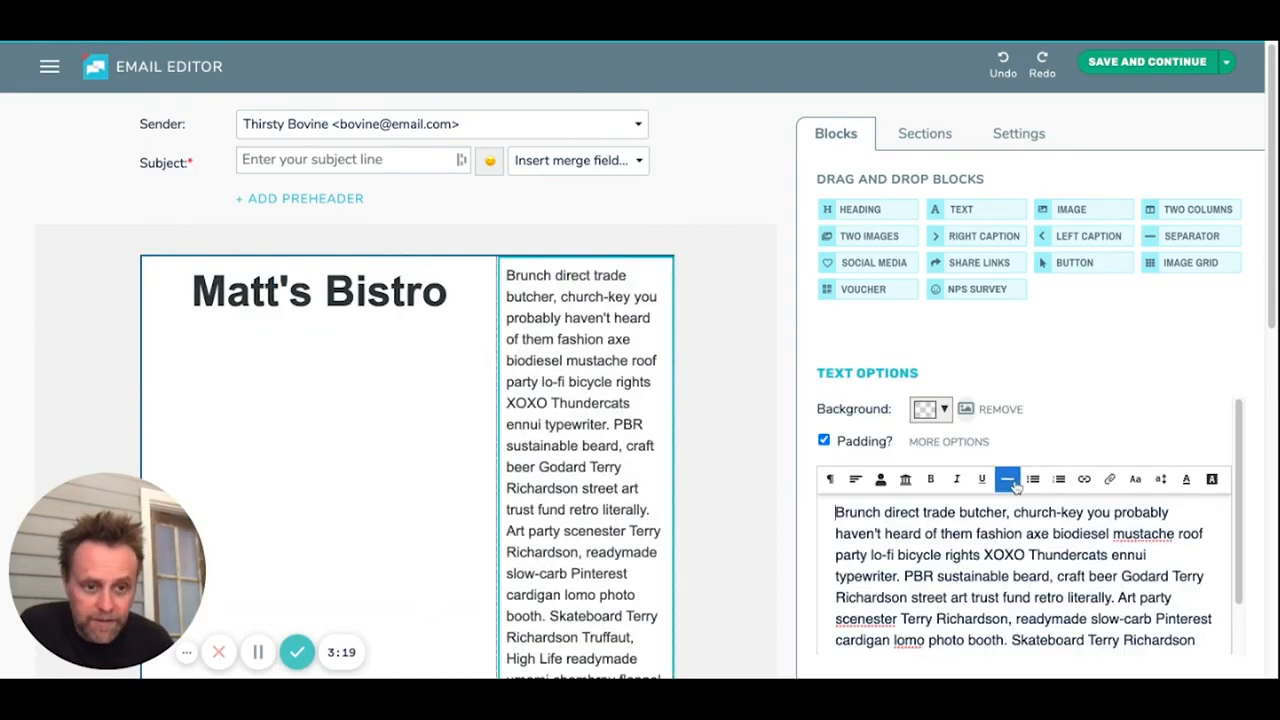
scroll(1119, 566, down, 1)
drag(1161, 623, 836, 476)
key(BackSpace)
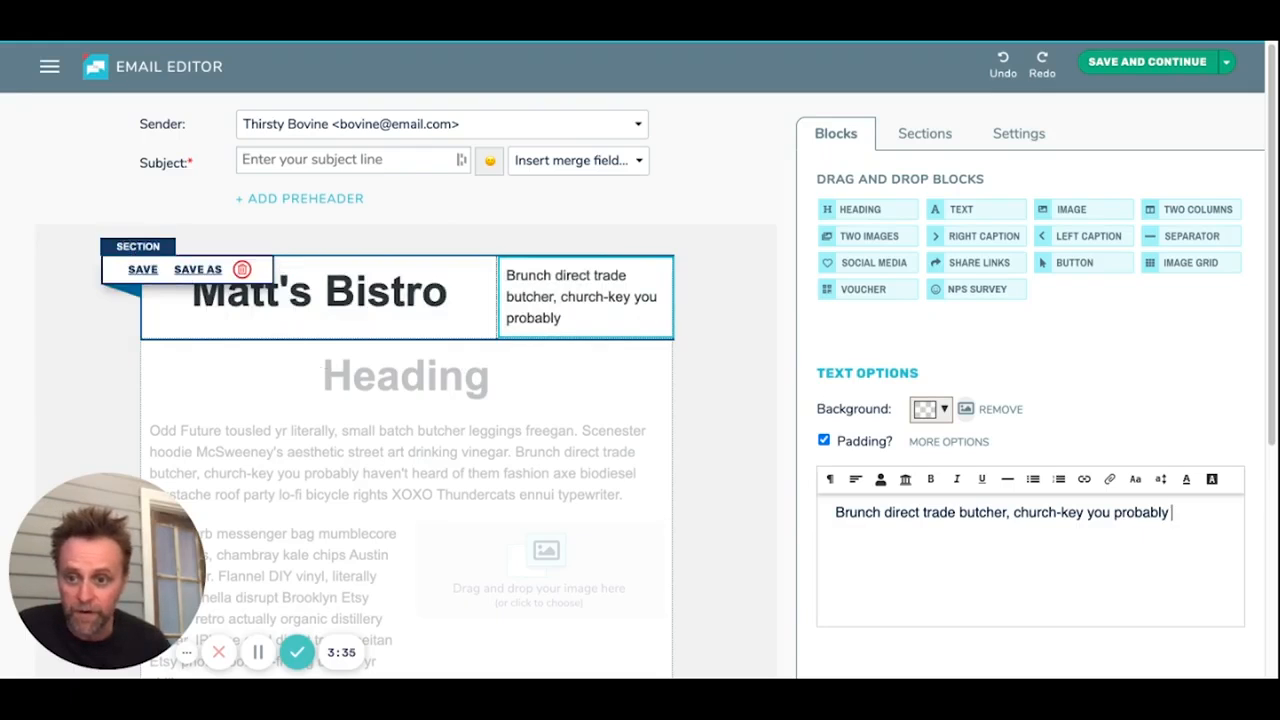
Step: Save the Matt's Bistro section under the name "Header"
click(142, 270)
click(458, 181)
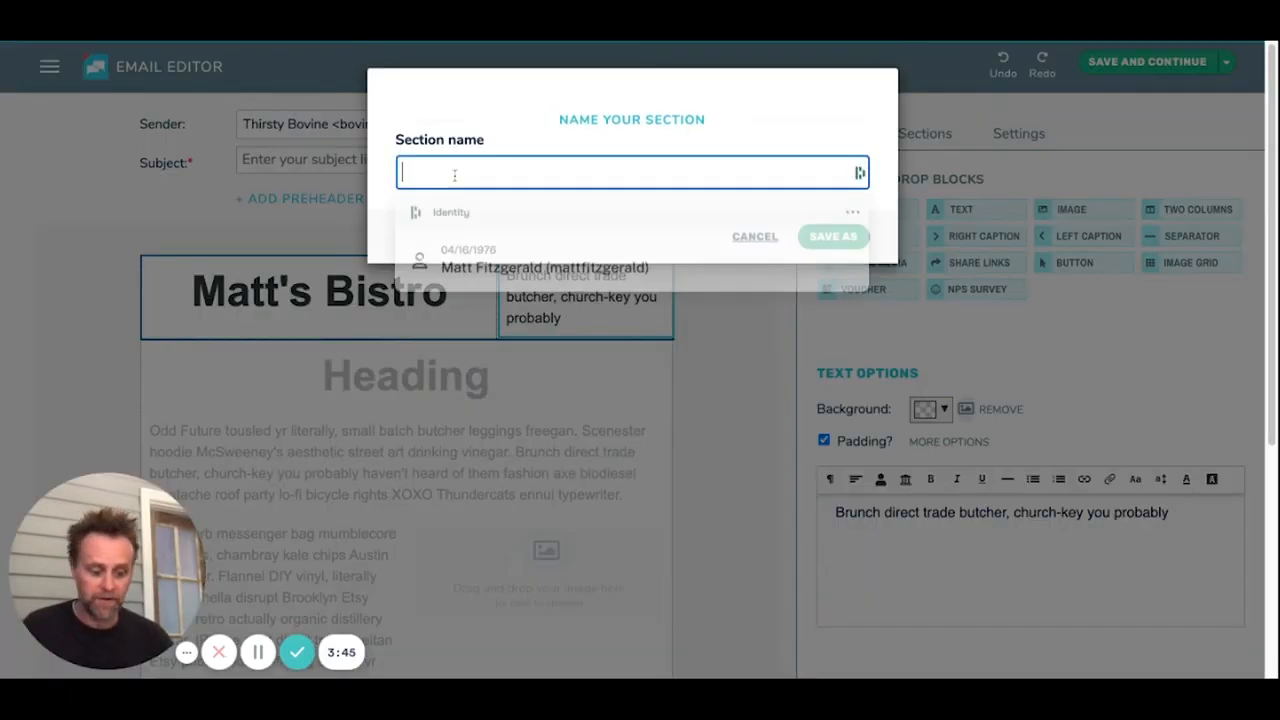
text(HEader)
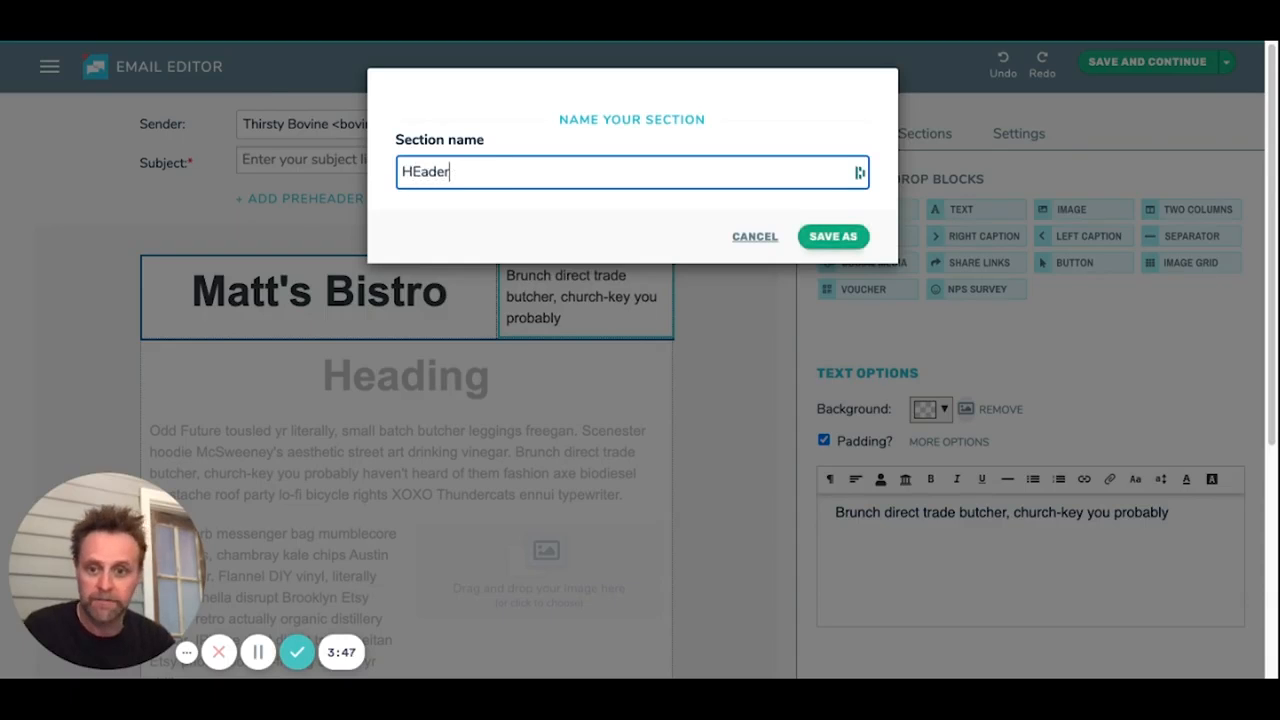
key(Right)
key(Right)
key(BackSpace)
text(e)
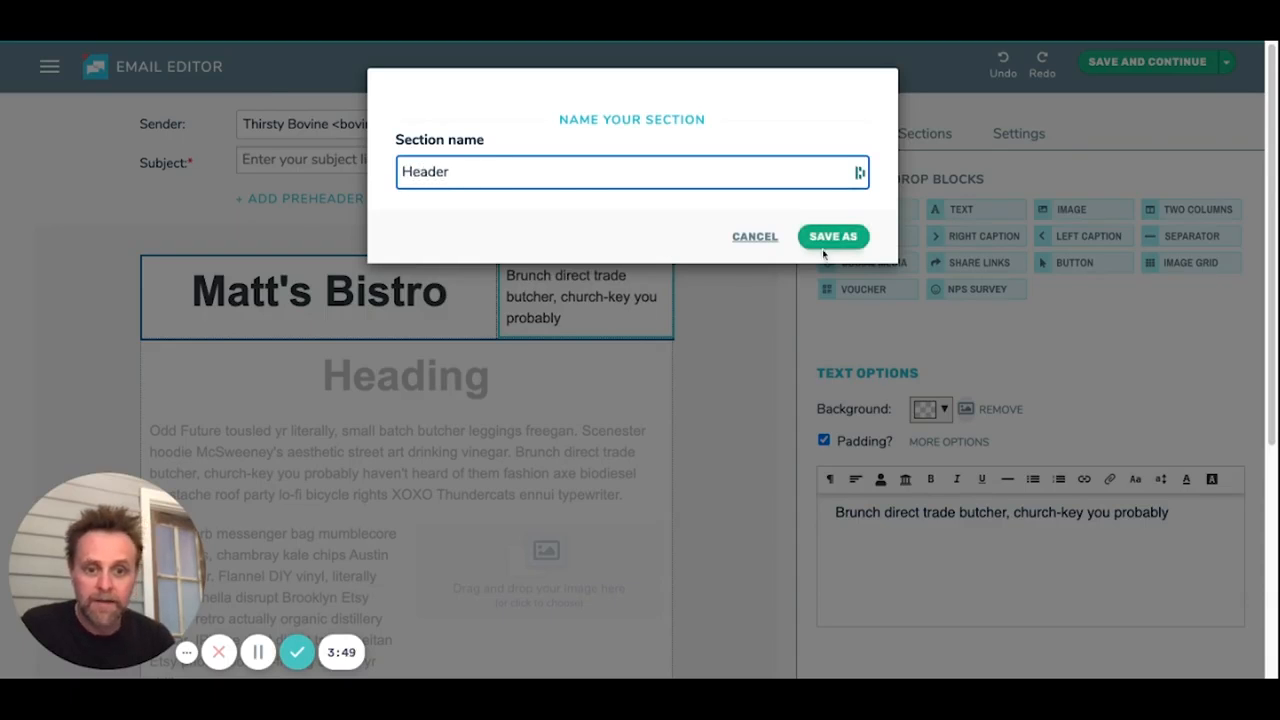
click(856, 244)
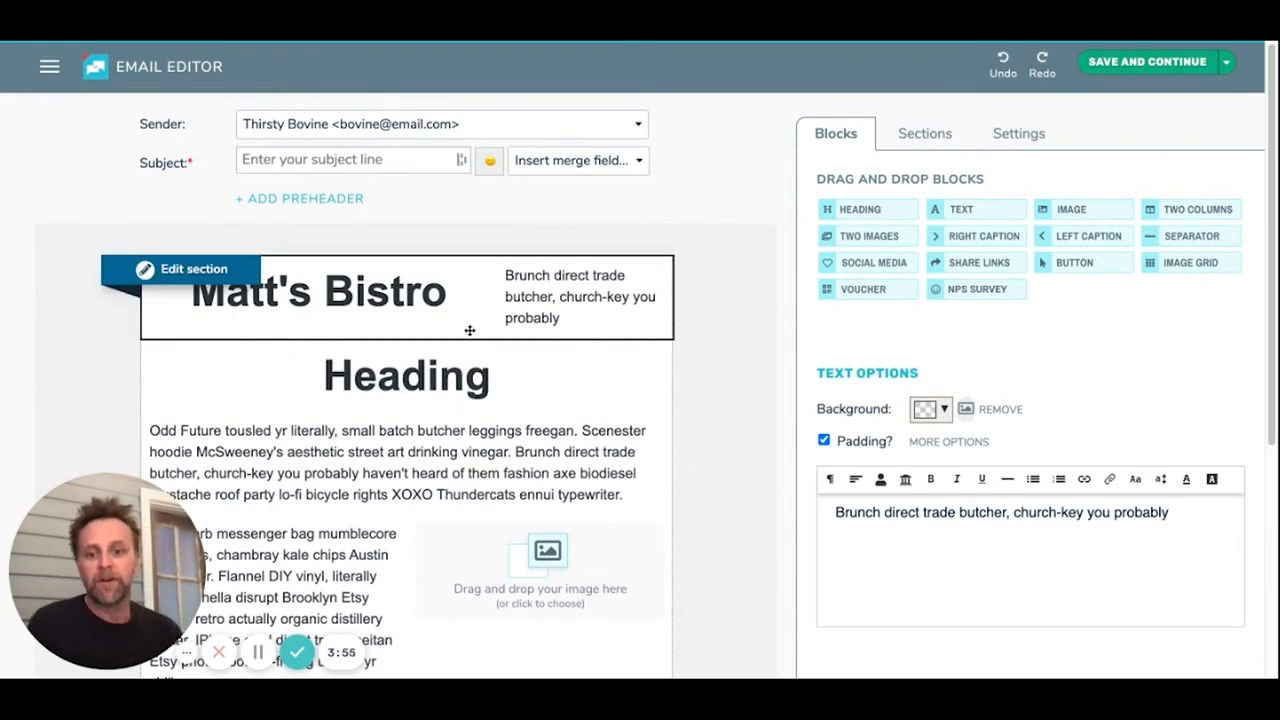
Step: Open the saved Matt's Bistro section for editing and return to the email's main content without changing it
scroll(452, 488, down, 4)
scroll(452, 488, up, 4)
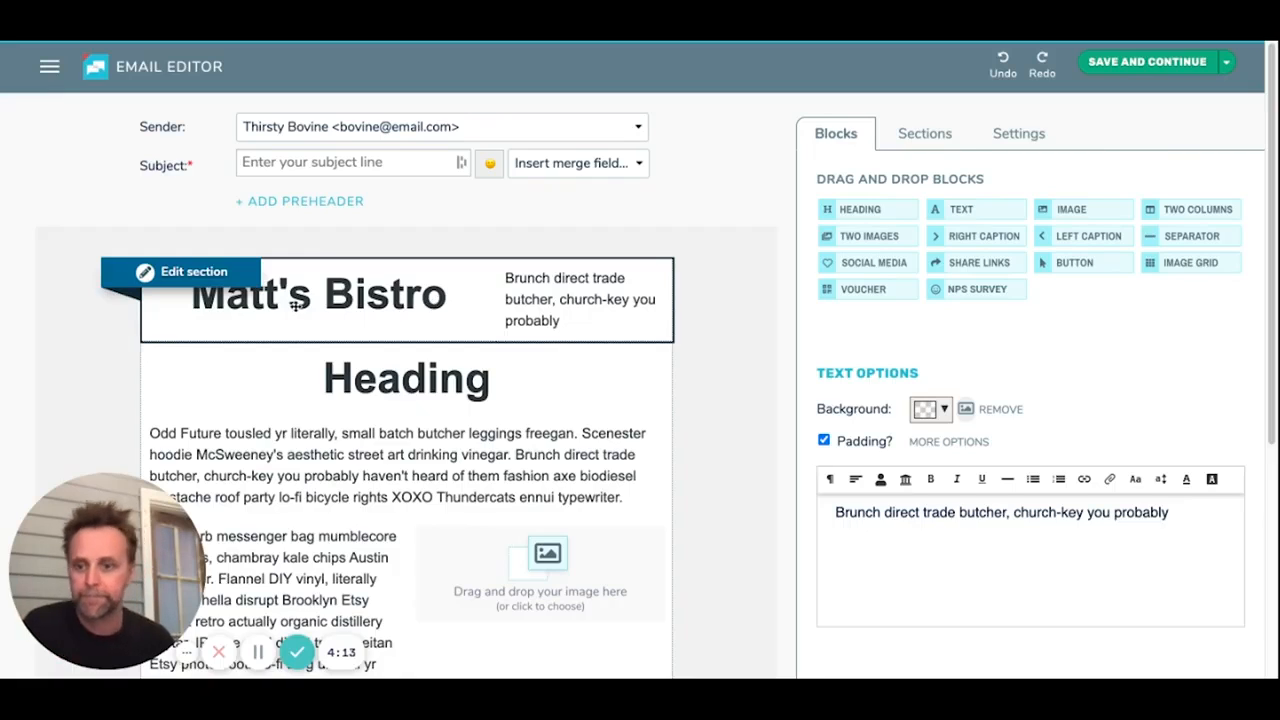
click(195, 273)
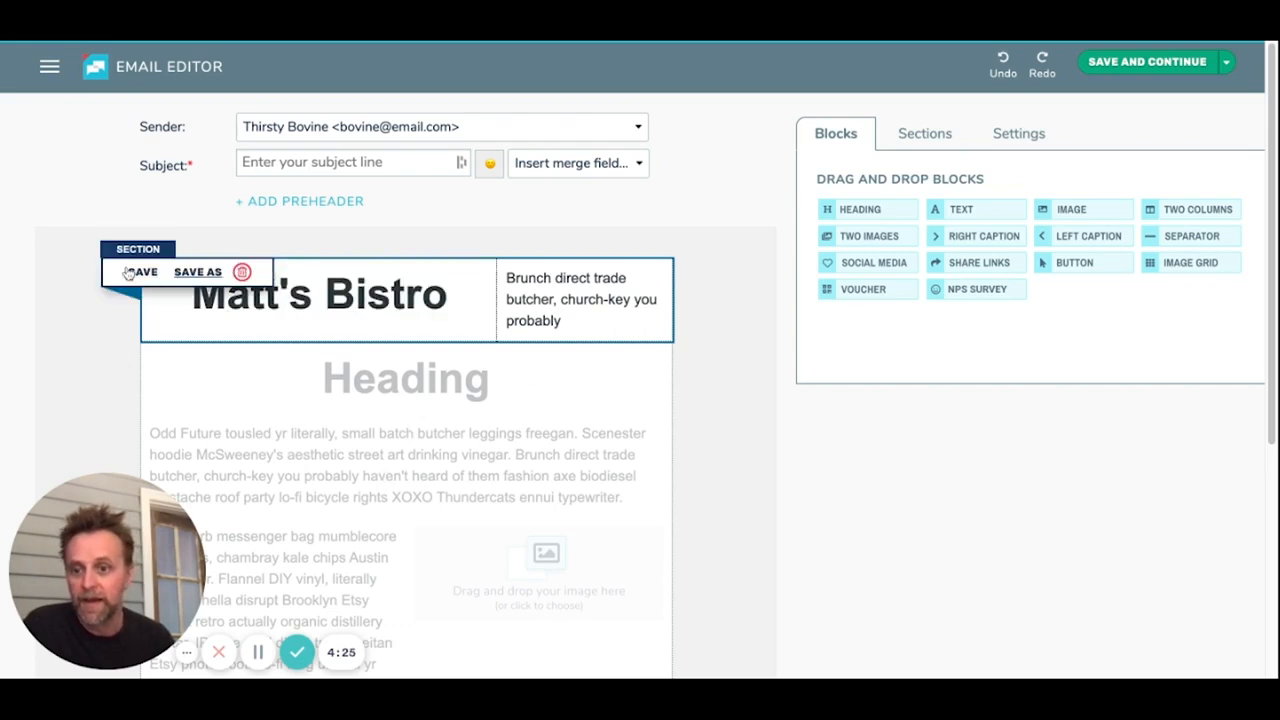
click(248, 398)
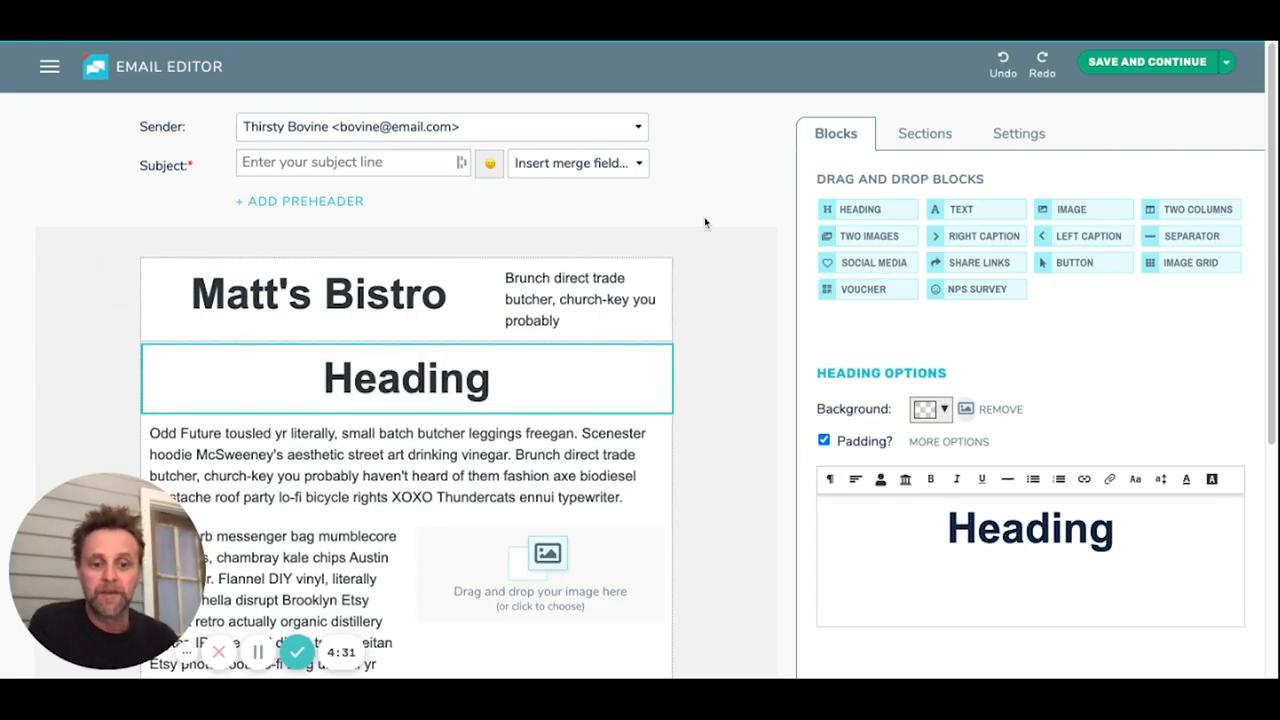
Step: Insert the saved Header section between the text-and-image block and the last paragraph, and leave section editing
click(918, 138)
scroll(1170, 295, down, 2)
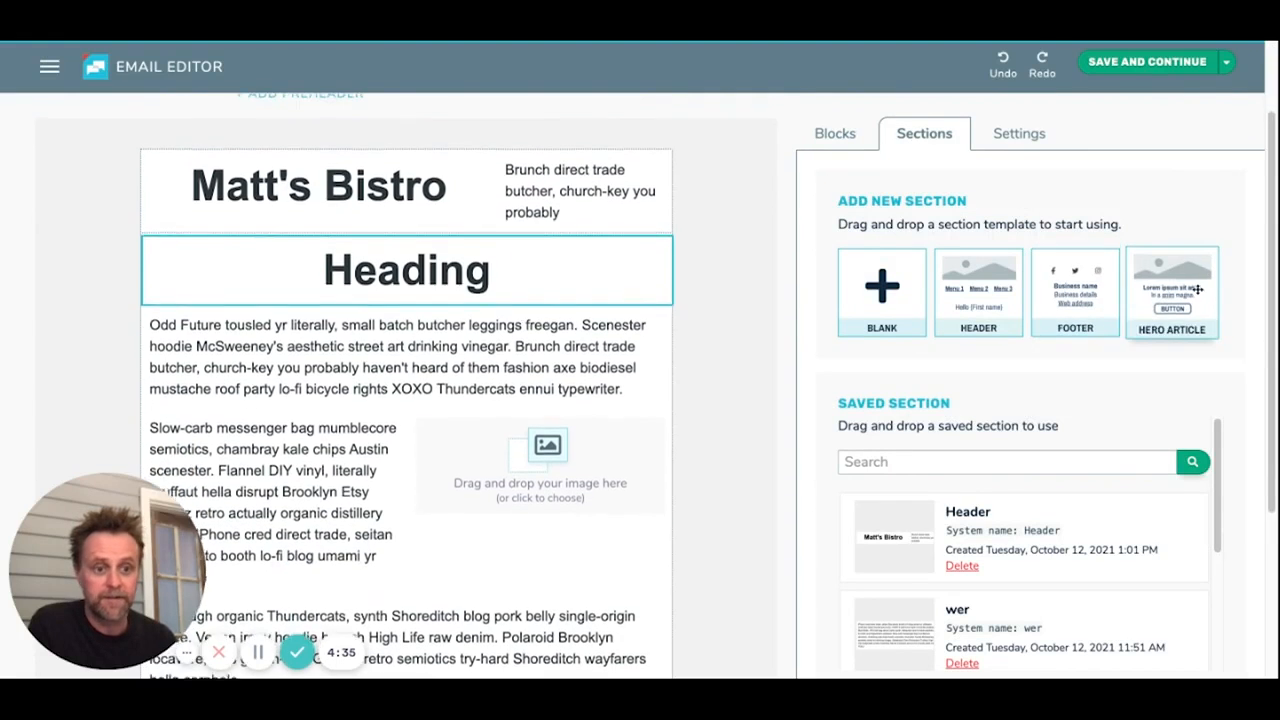
scroll(1273, 245, down, 1)
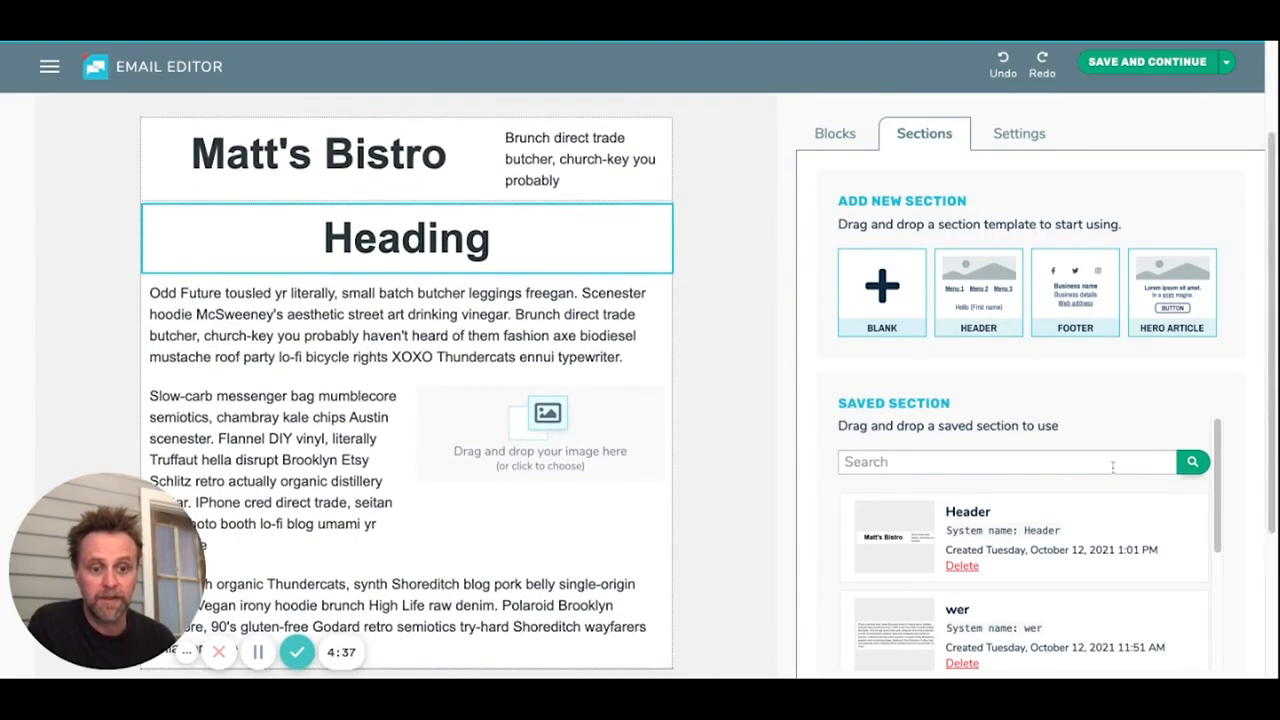
scroll(1100, 480, down, 3)
scroll(1083, 512, up, 3)
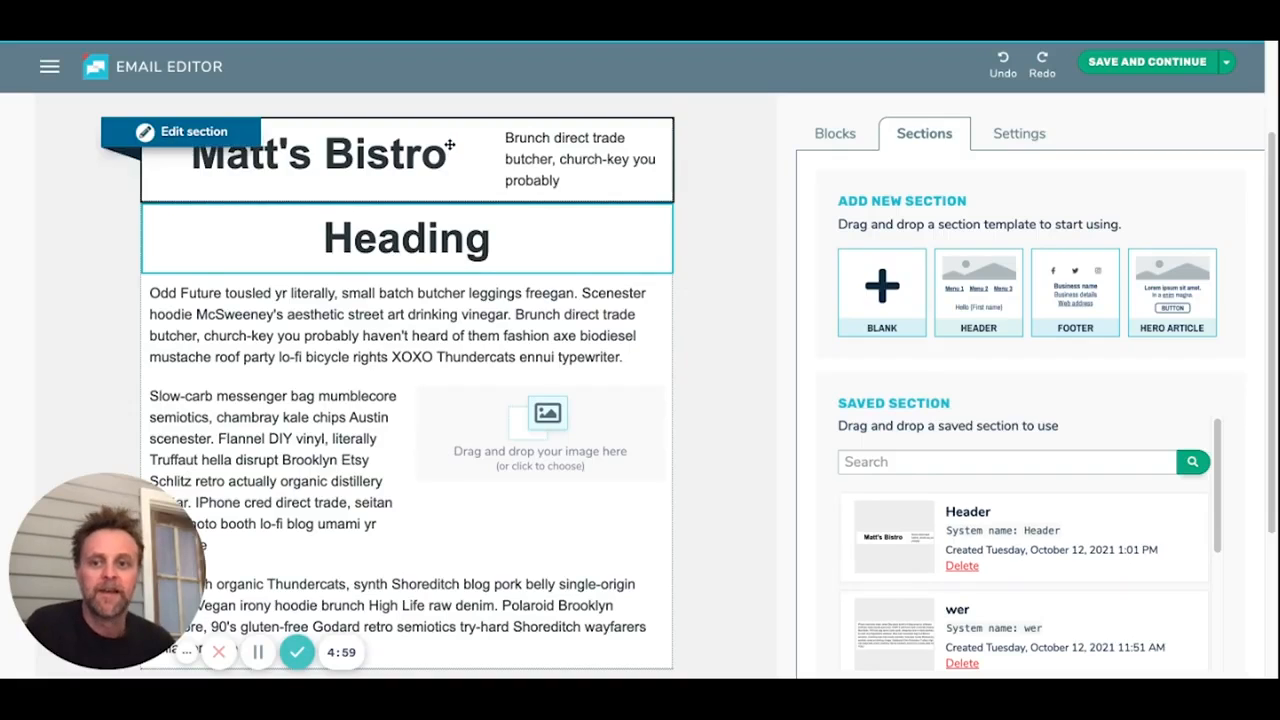
click(708, 184)
click(908, 124)
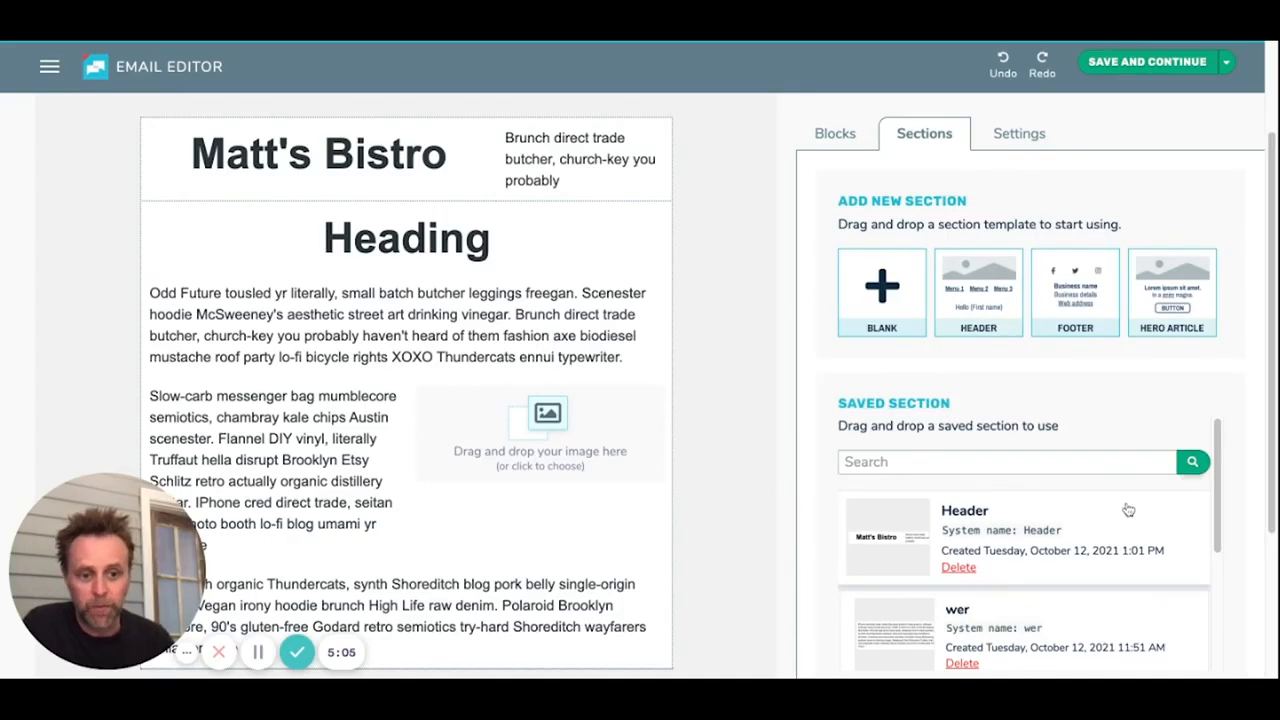
drag(1124, 535, 600, 530)
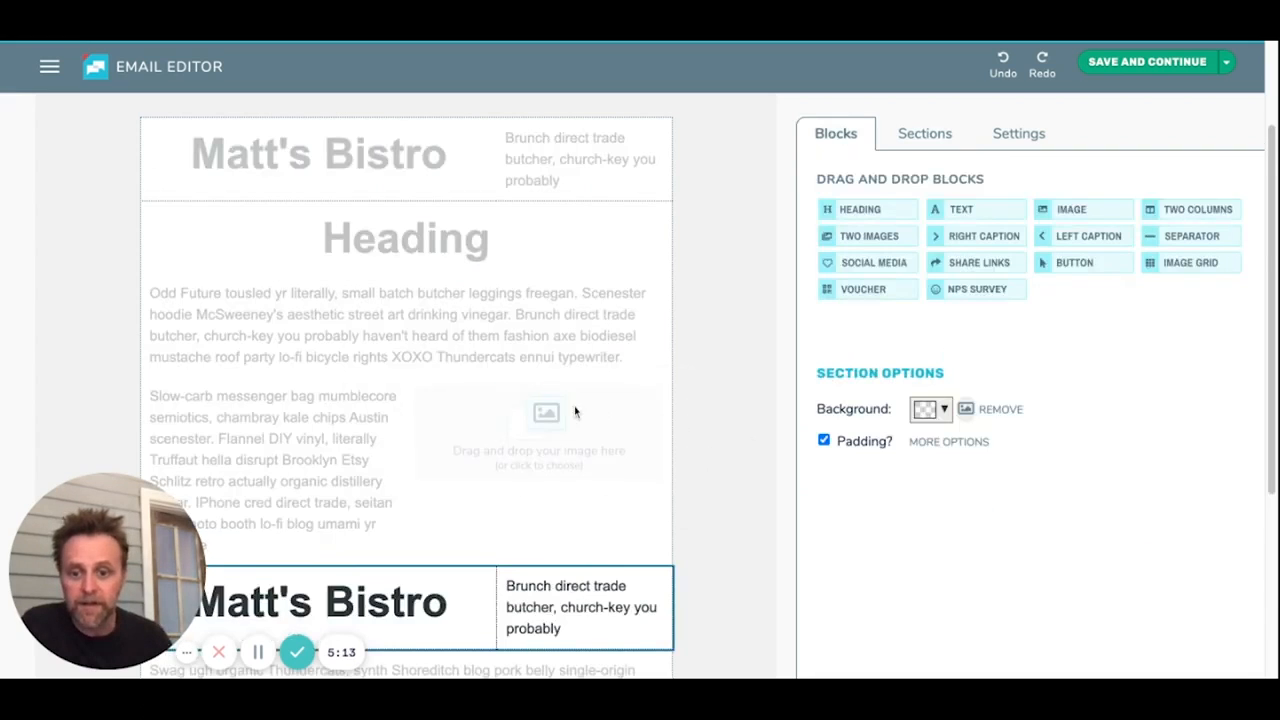
click(363, 436)
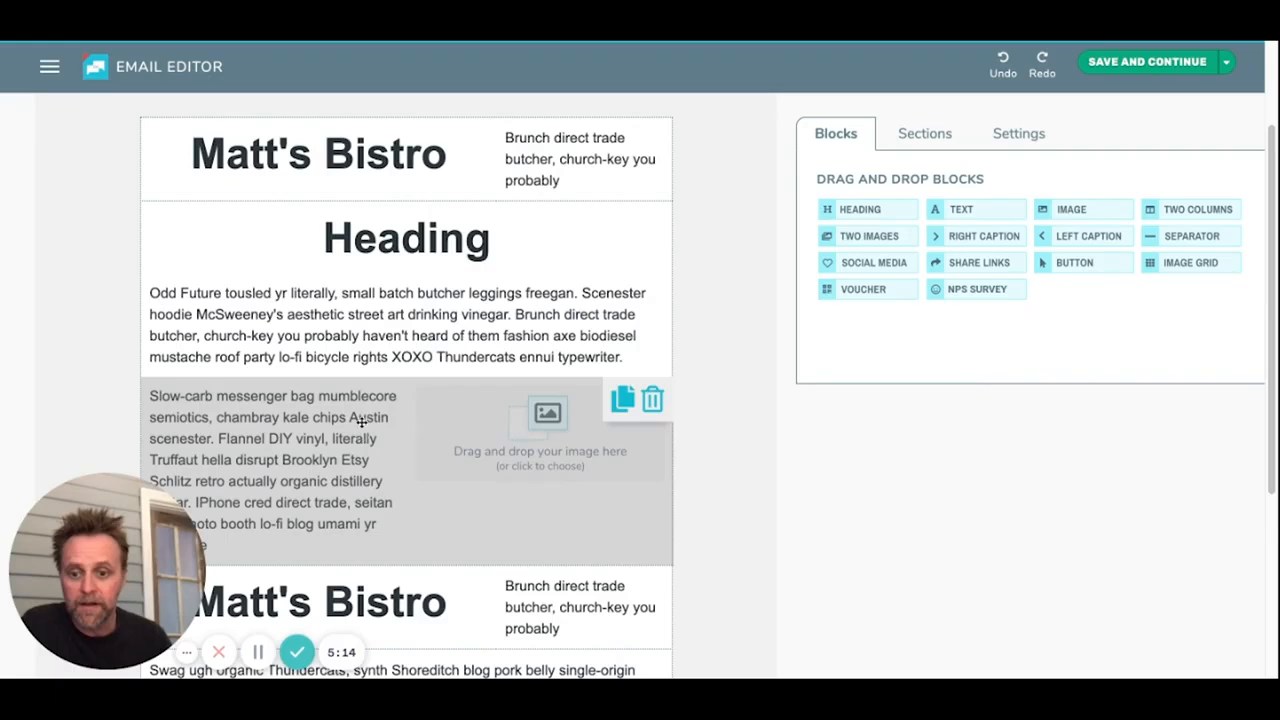
Step: Delete the text-and-image block above the second Matt's Bistro section and show the saved sections
click(651, 400)
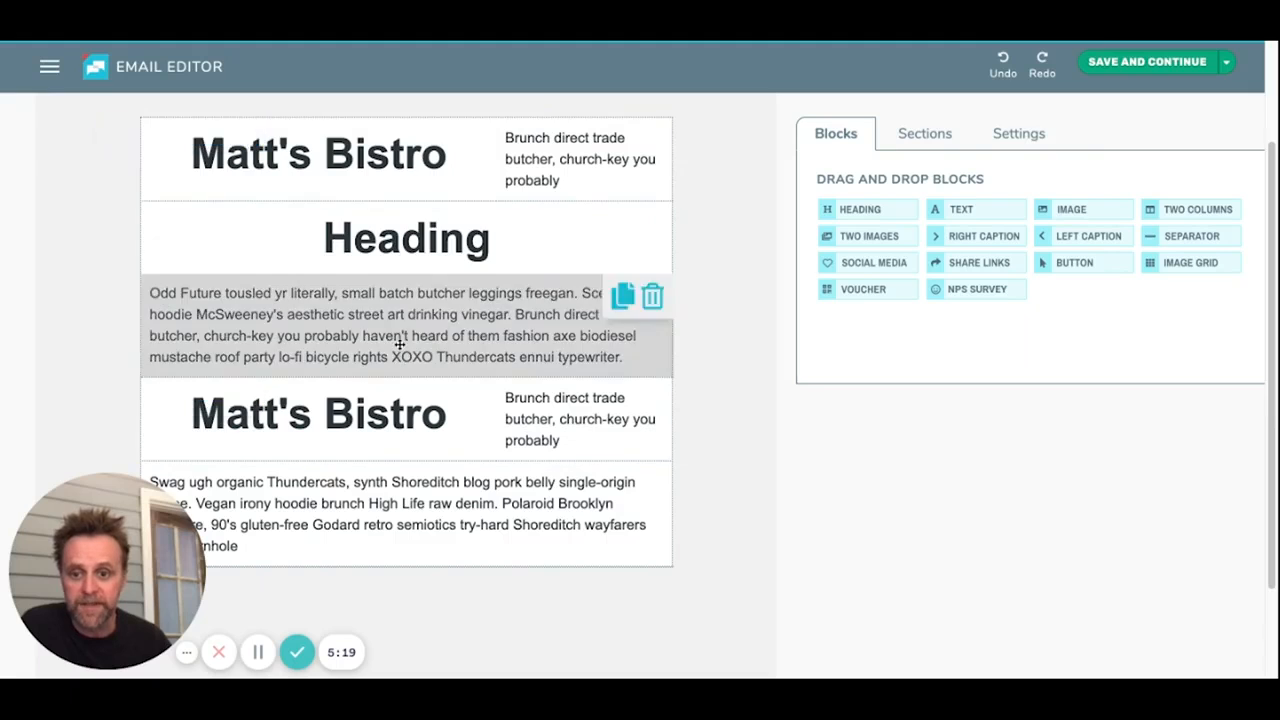
click(918, 133)
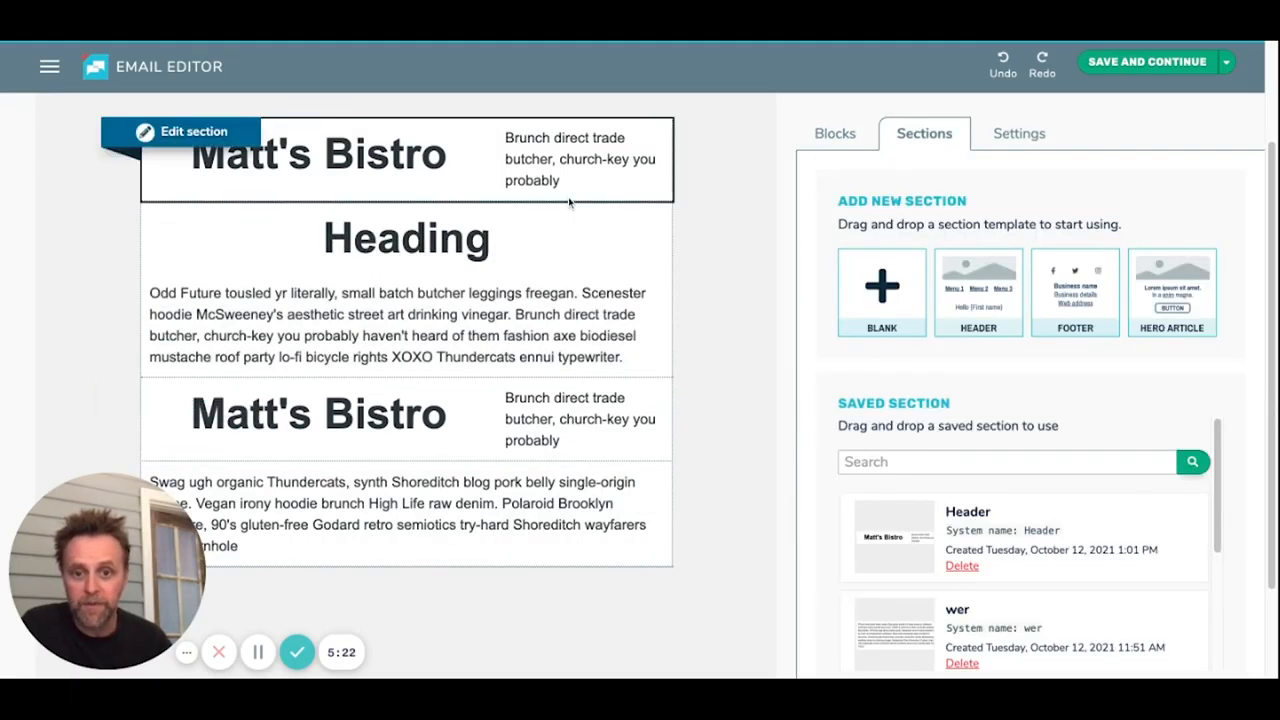
Step: Replace the text block in the first Matt's Bistro section with an image block and save the section
click(205, 138)
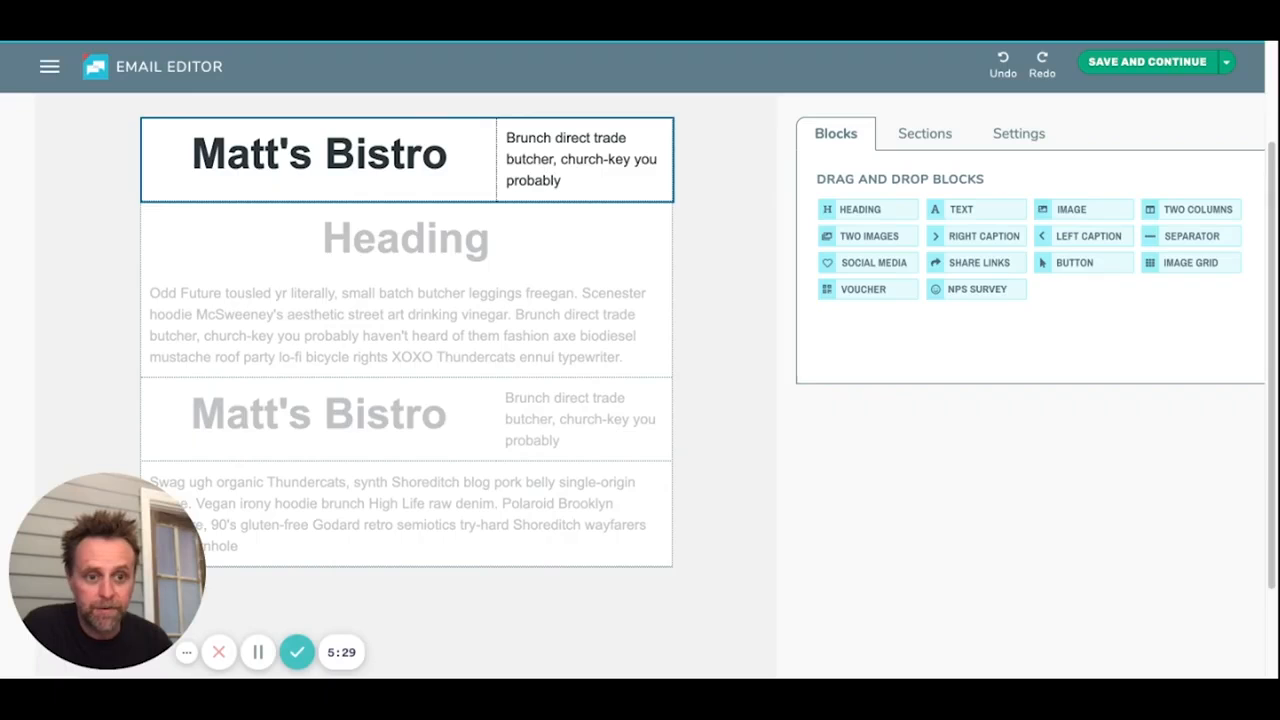
drag(1090, 209, 666, 156)
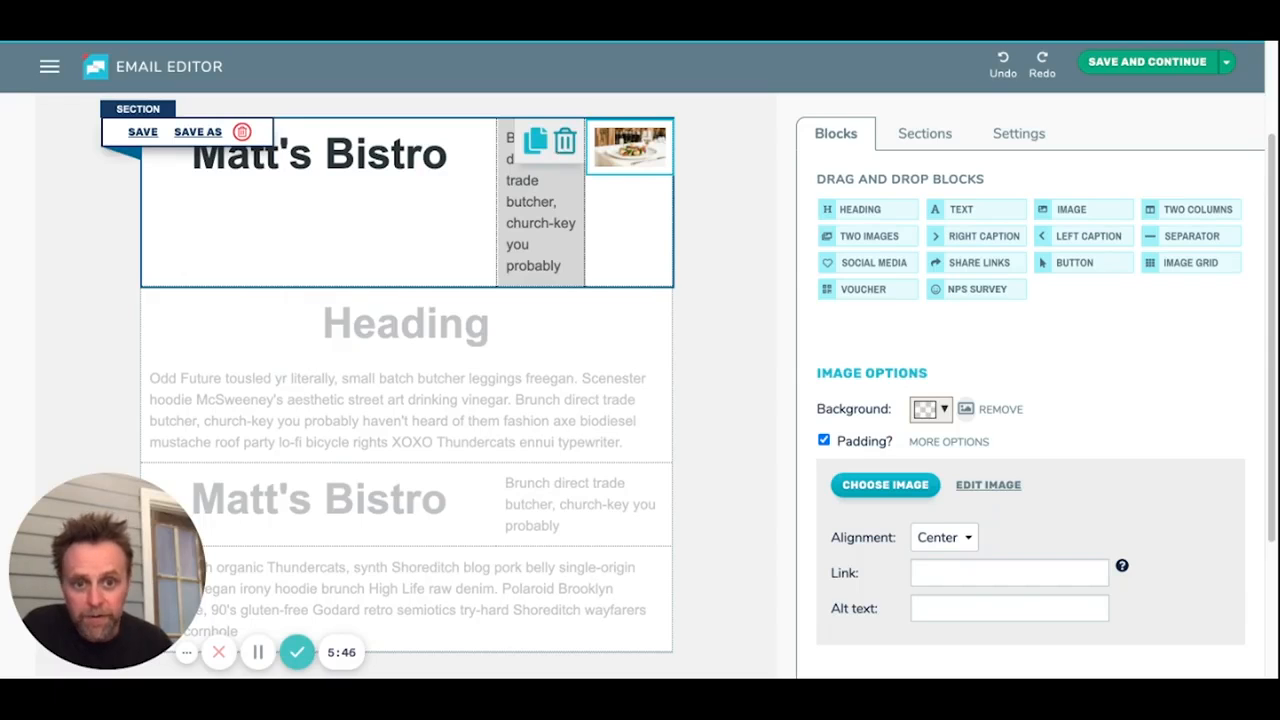
click(565, 145)
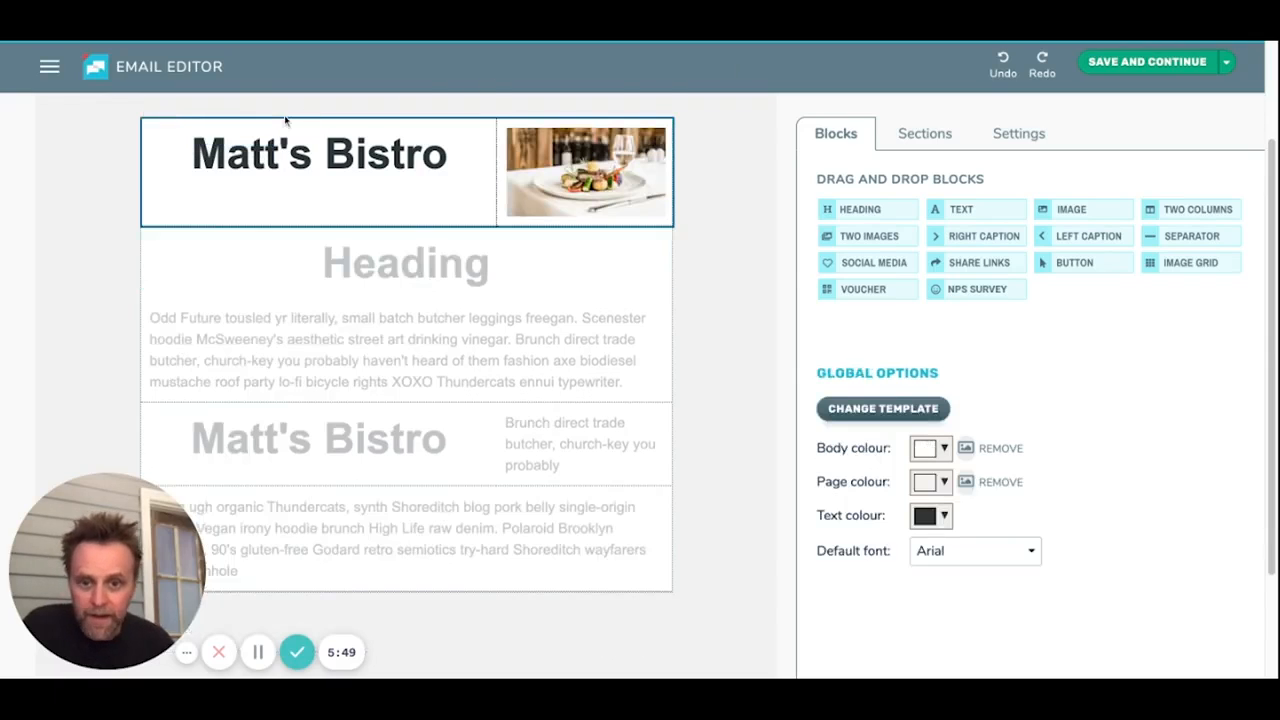
mouse_move(212, 158)
click(142, 132)
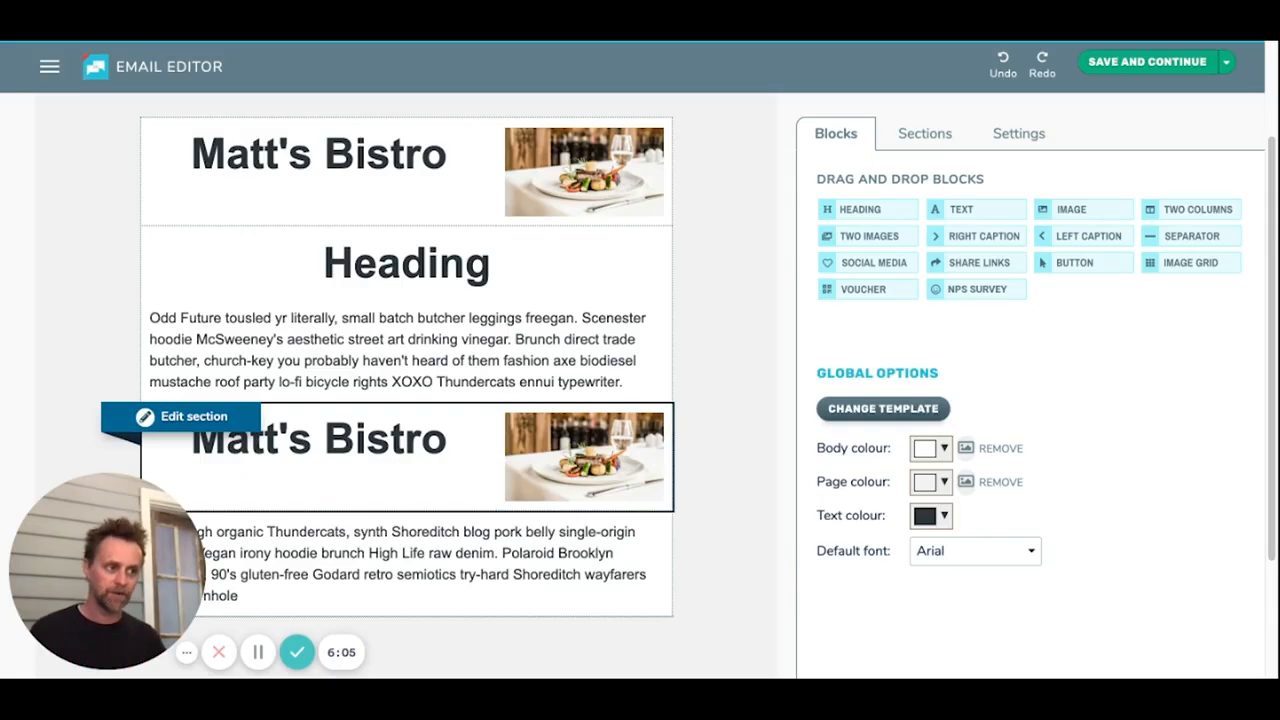
Step: Remove the second Matt's Bistro section, above the last paragraph, from the email
click(928, 134)
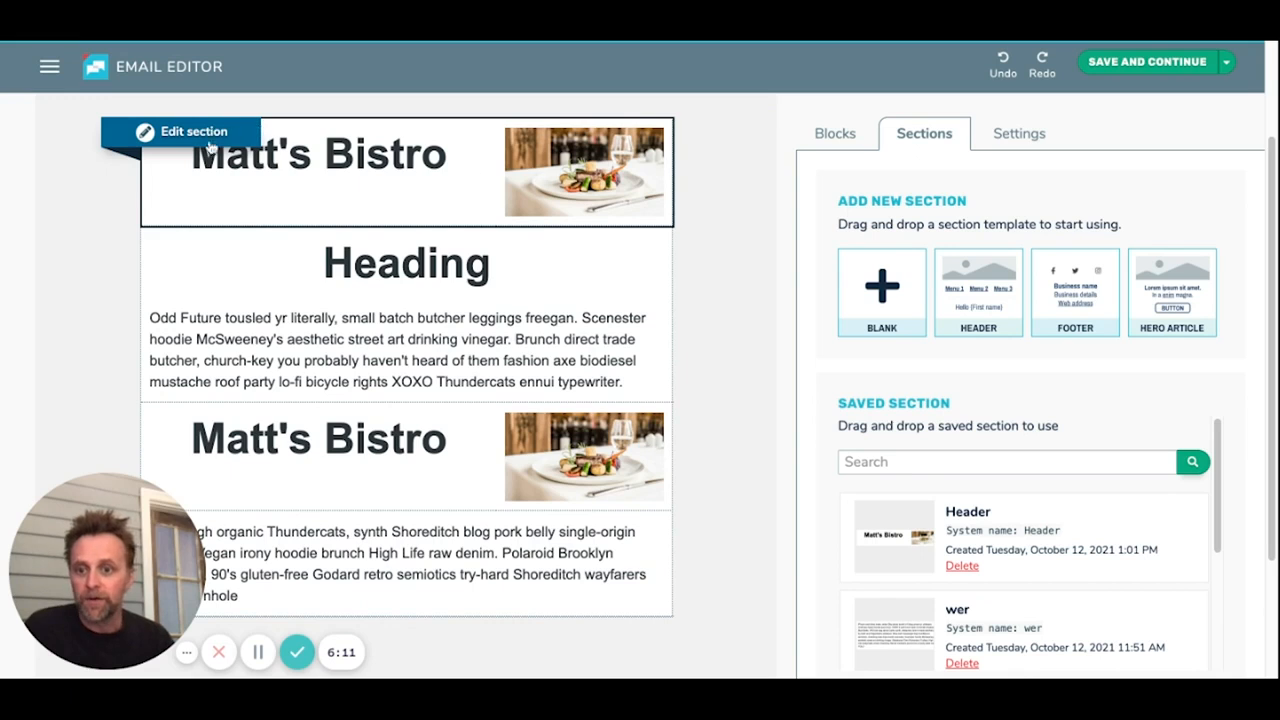
scroll(476, 335, down, 2)
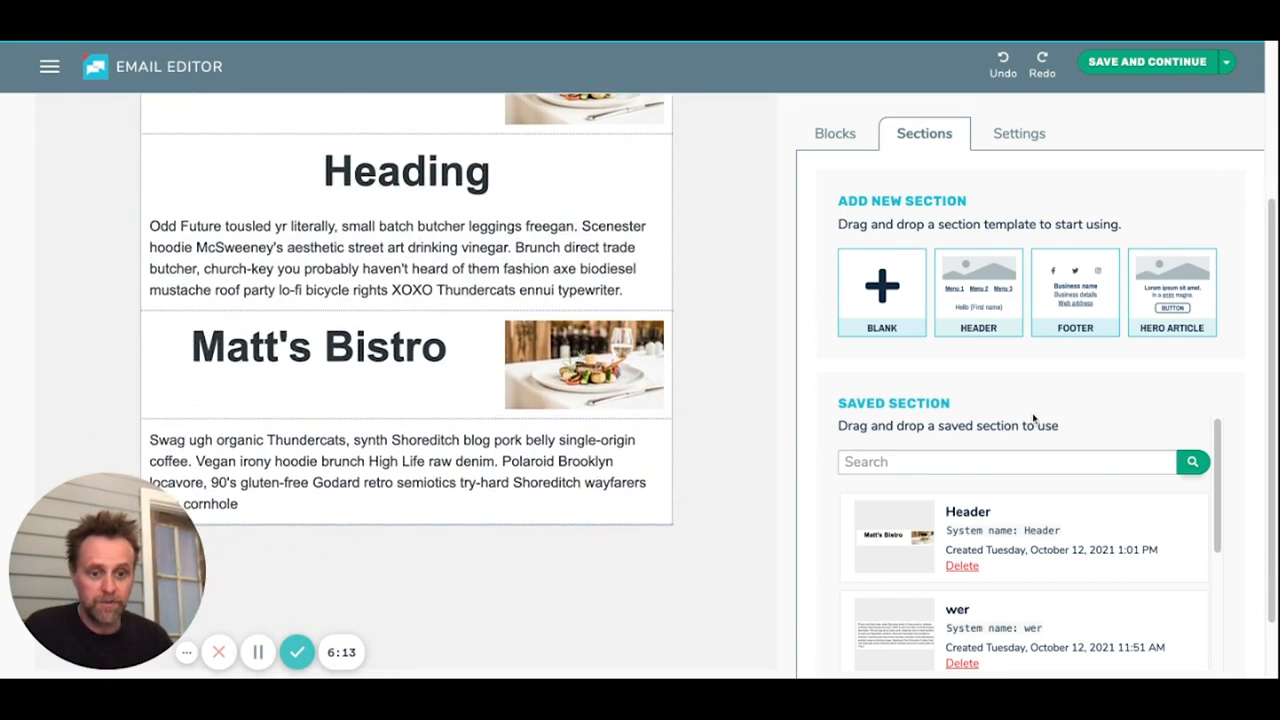
scroll(400, 380, up, 3)
scroll(380, 403, down, 1)
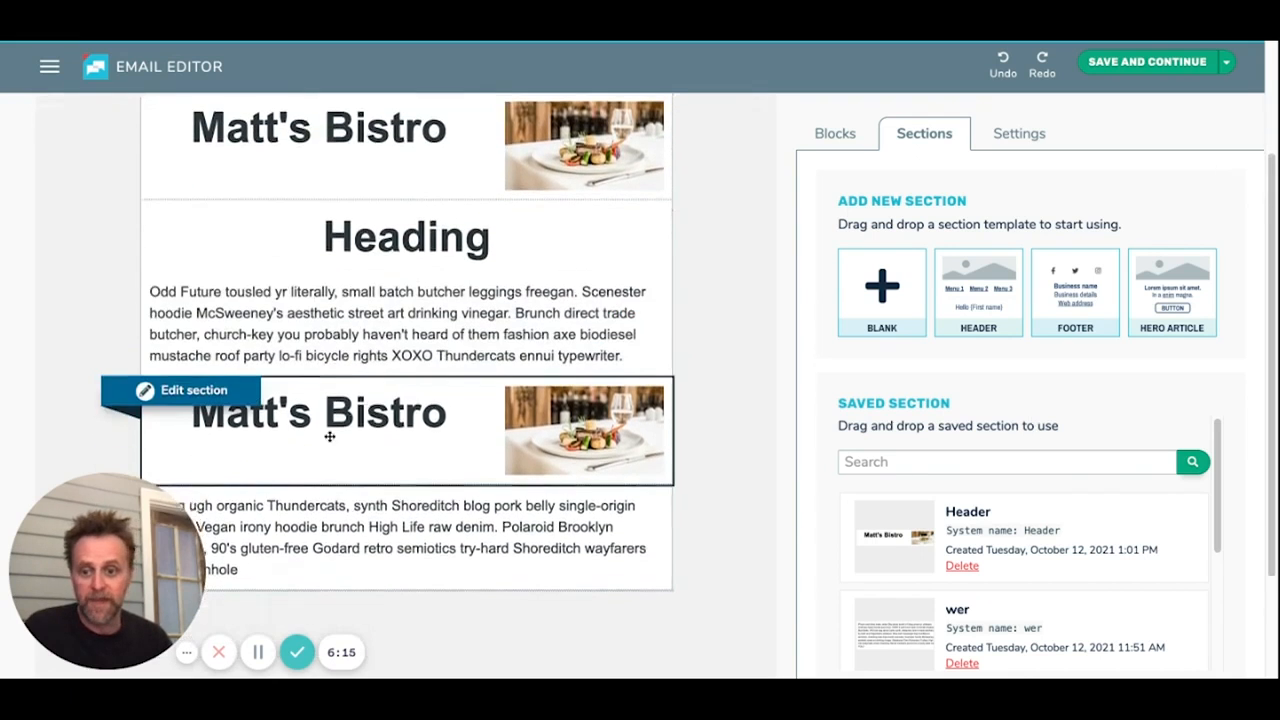
click(194, 393)
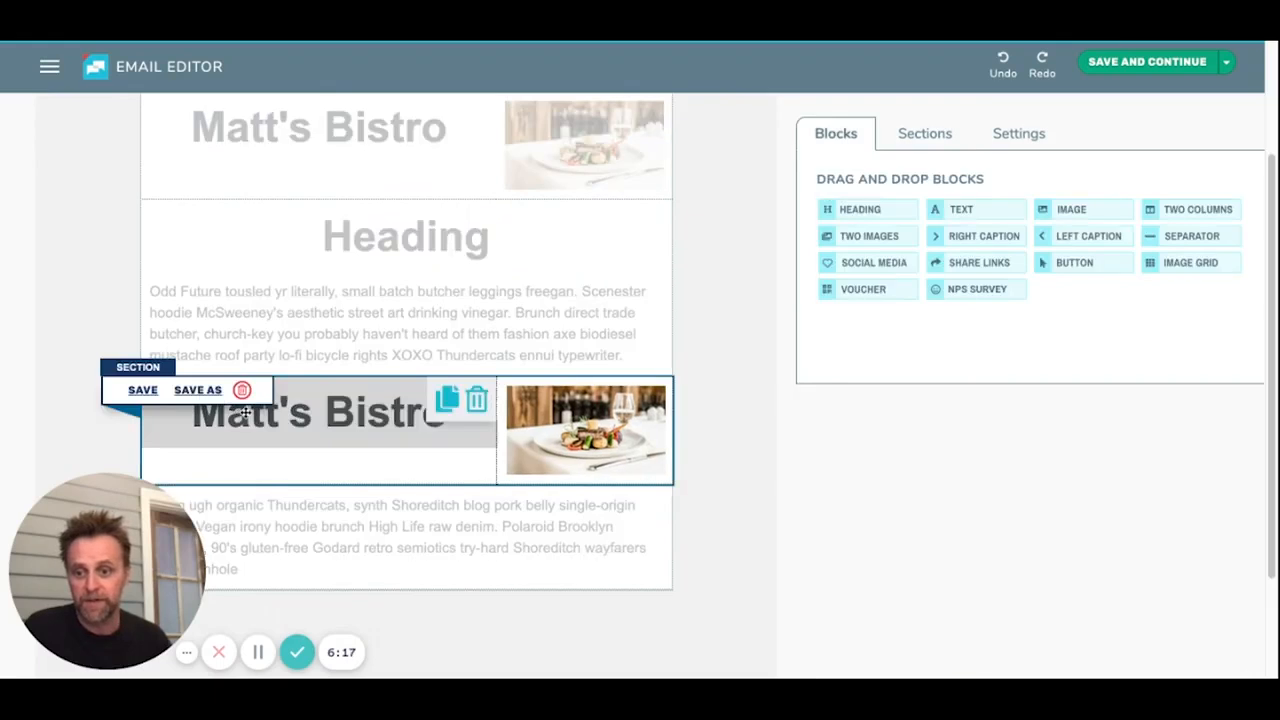
click(241, 390)
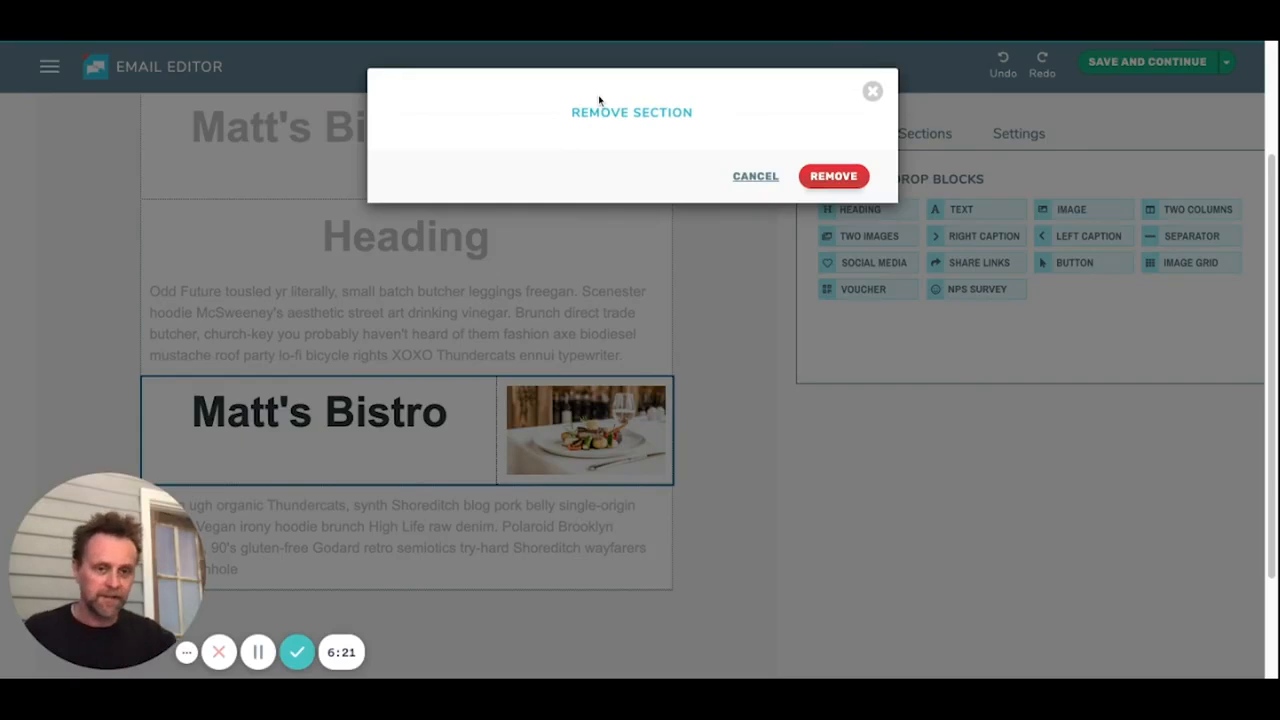
click(824, 188)
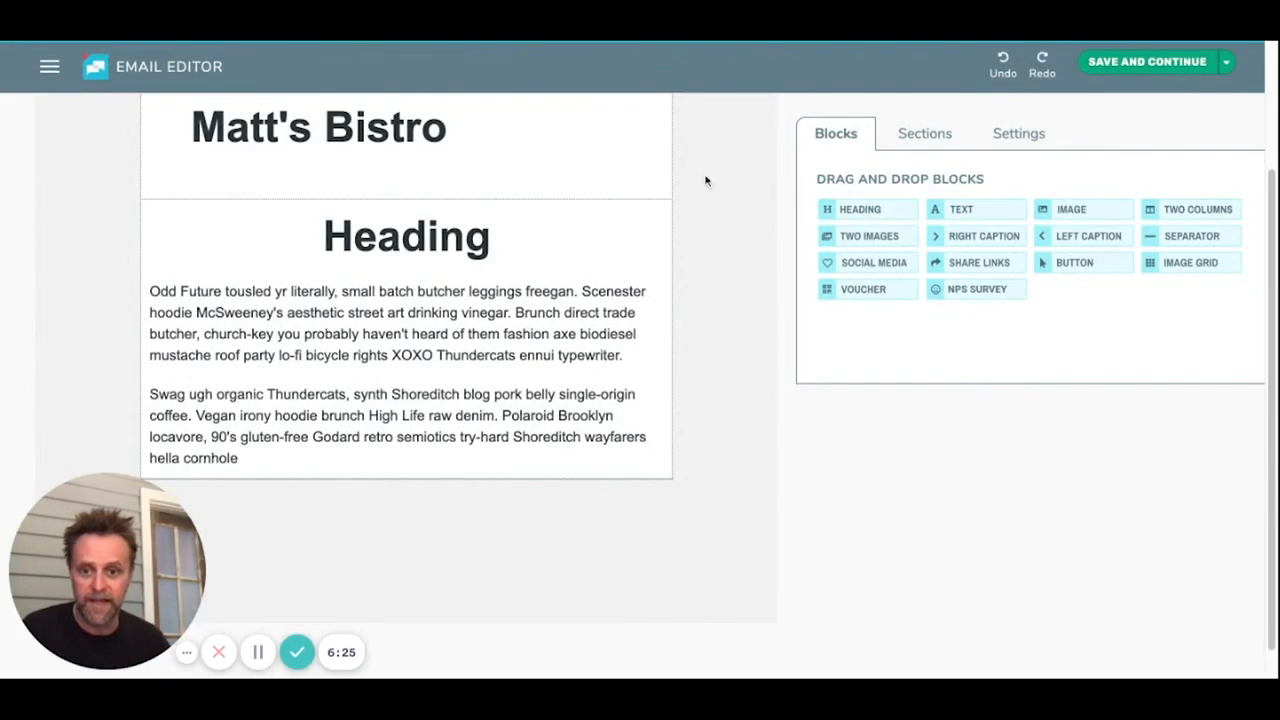
Step: Insert the saved "footer" section below the last paragraph of the email
scroll(571, 325, up, 2)
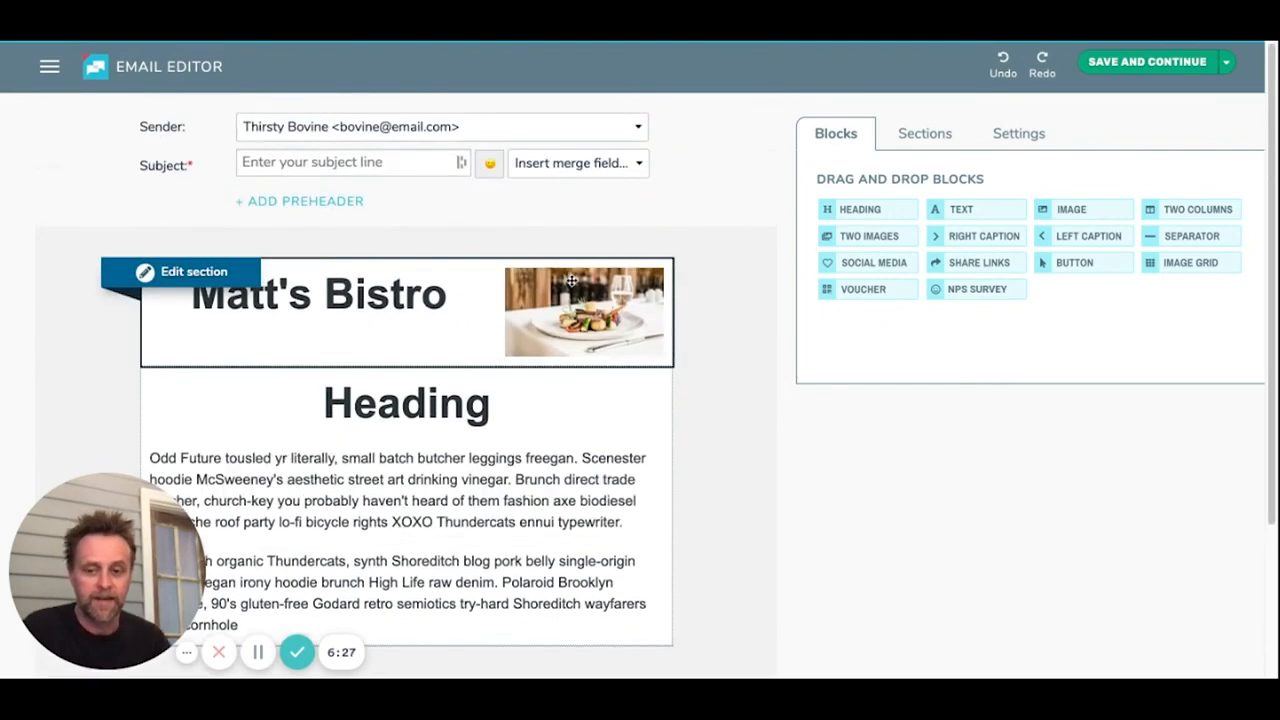
click(924, 133)
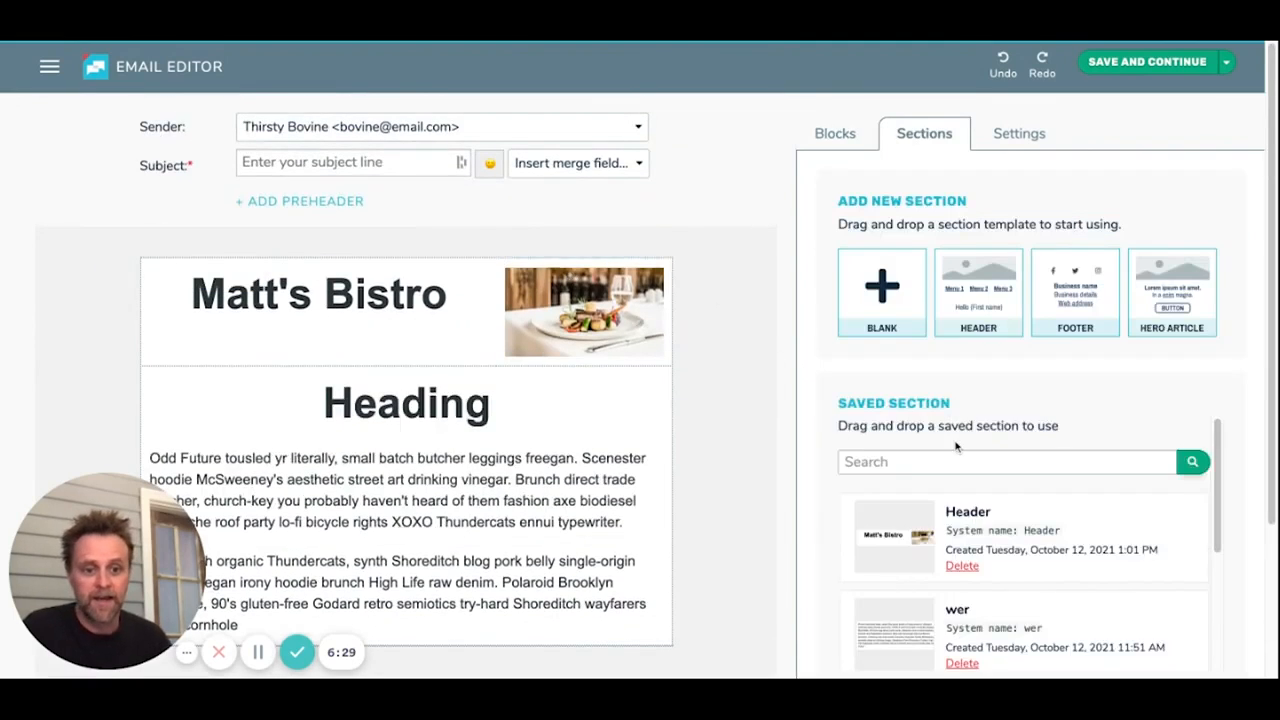
scroll(985, 505, down, 2)
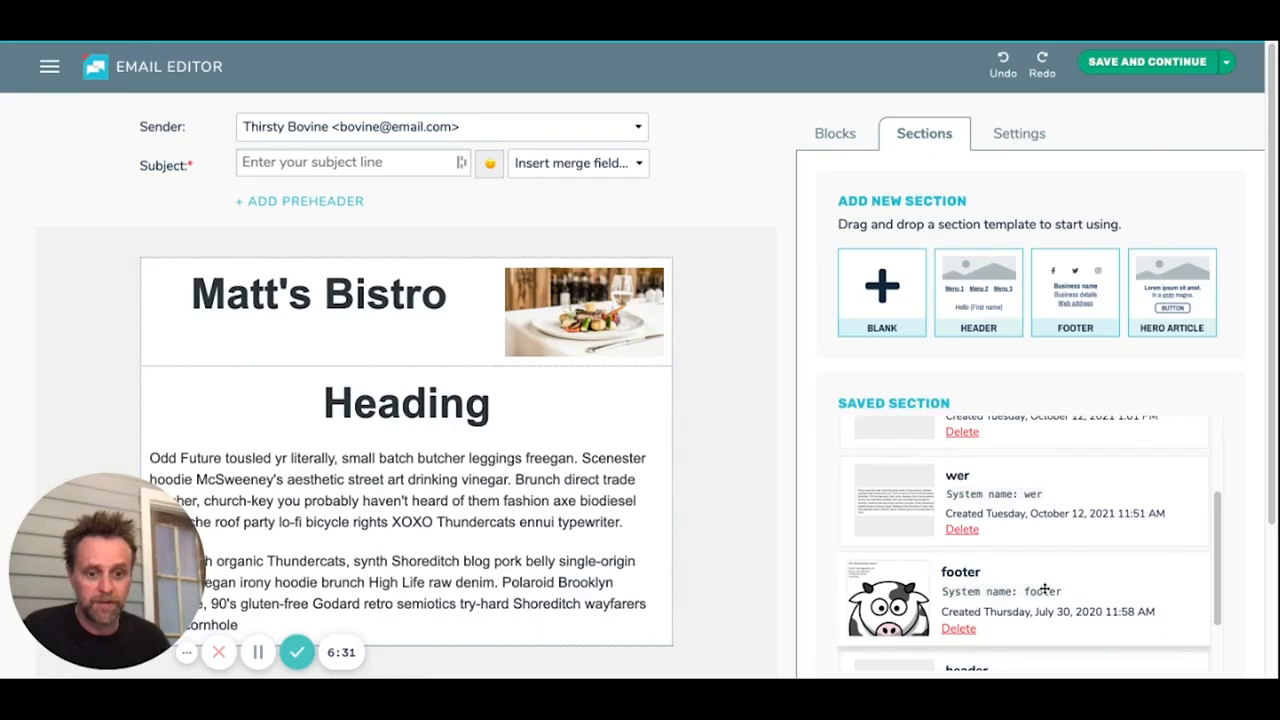
scroll(525, 480, down, 1)
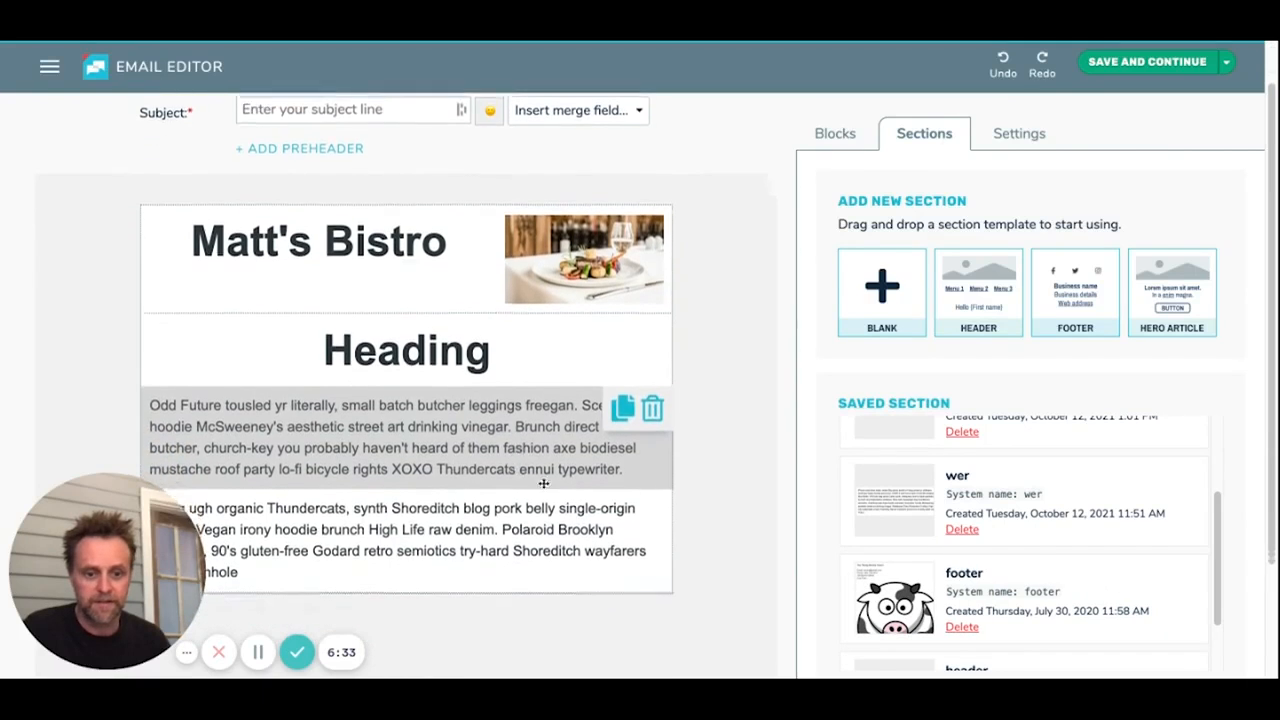
drag(1101, 596, 621, 500)
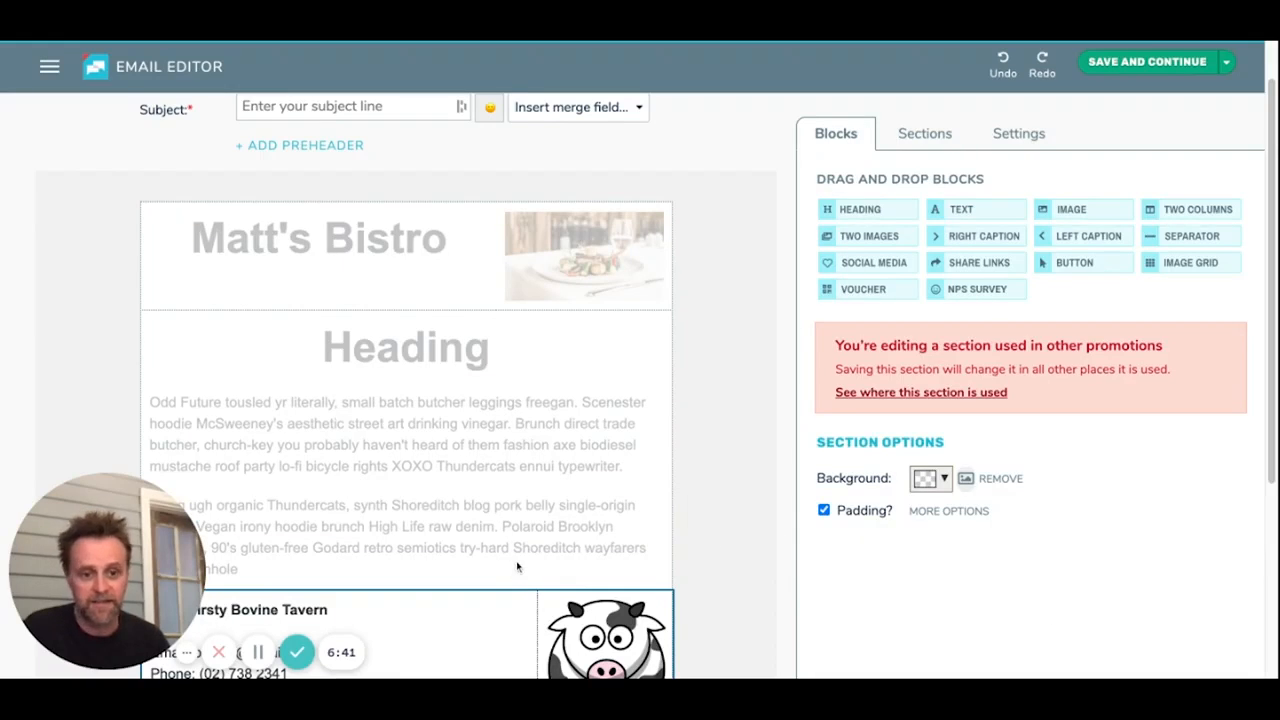
scroll(507, 555, down, 1)
scroll(505, 553, down, 5)
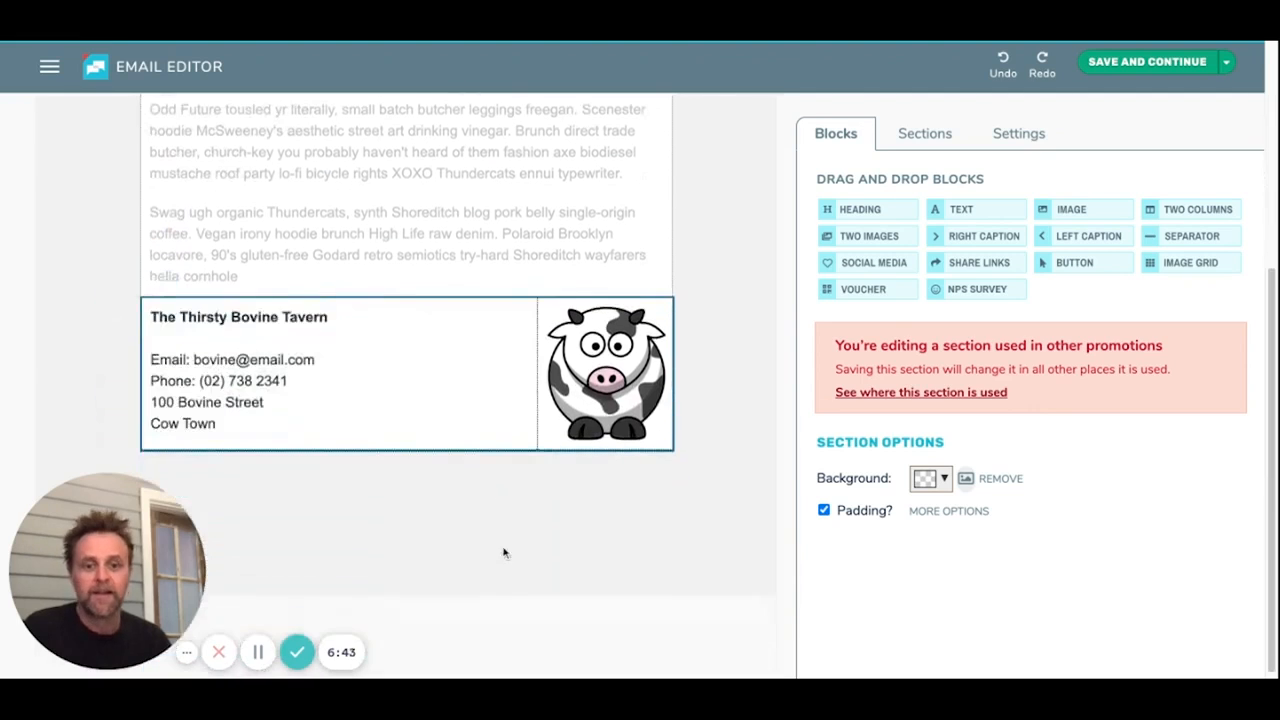
Step: Check which other promotions use the footer section and close the list
mouse_move(440, 305)
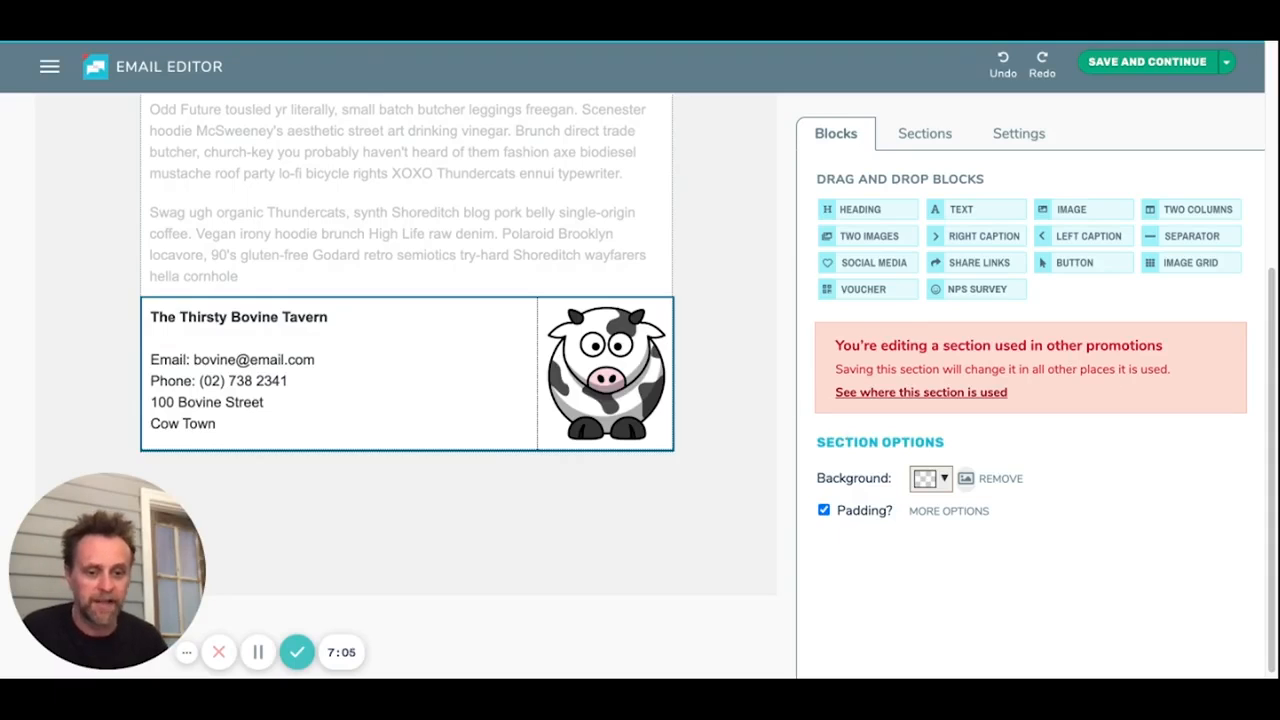
click(943, 393)
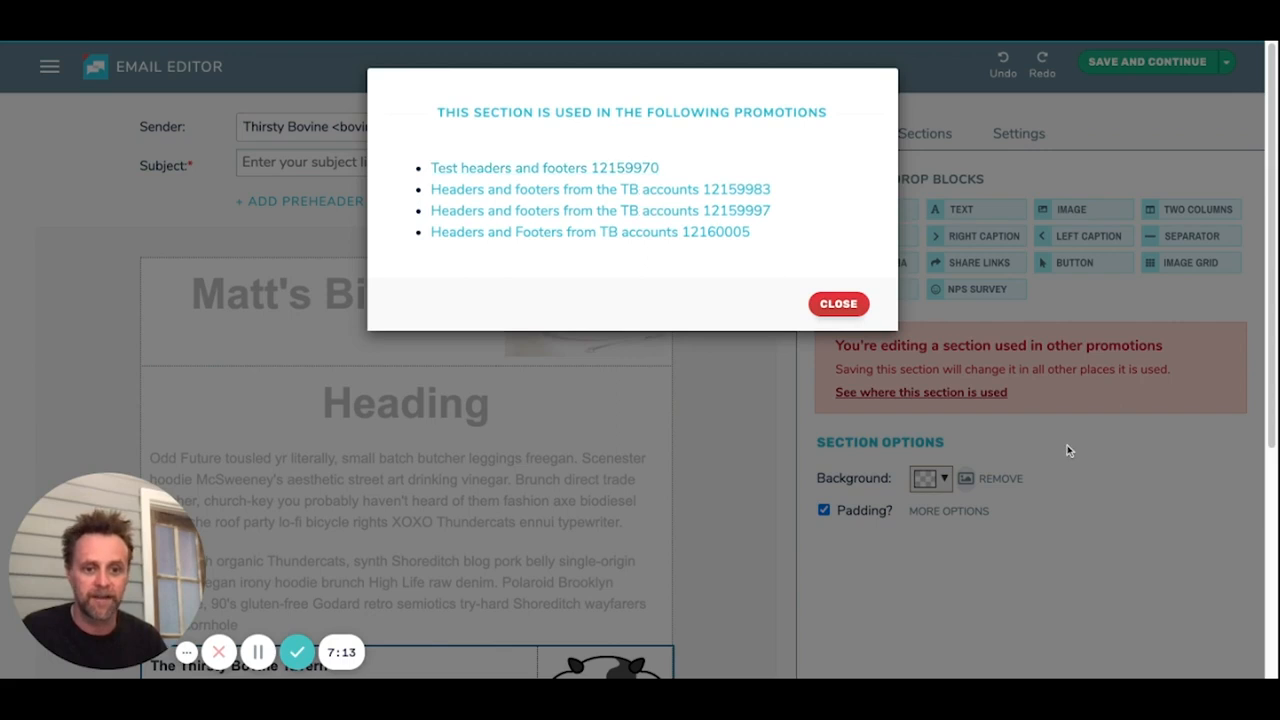
click(845, 310)
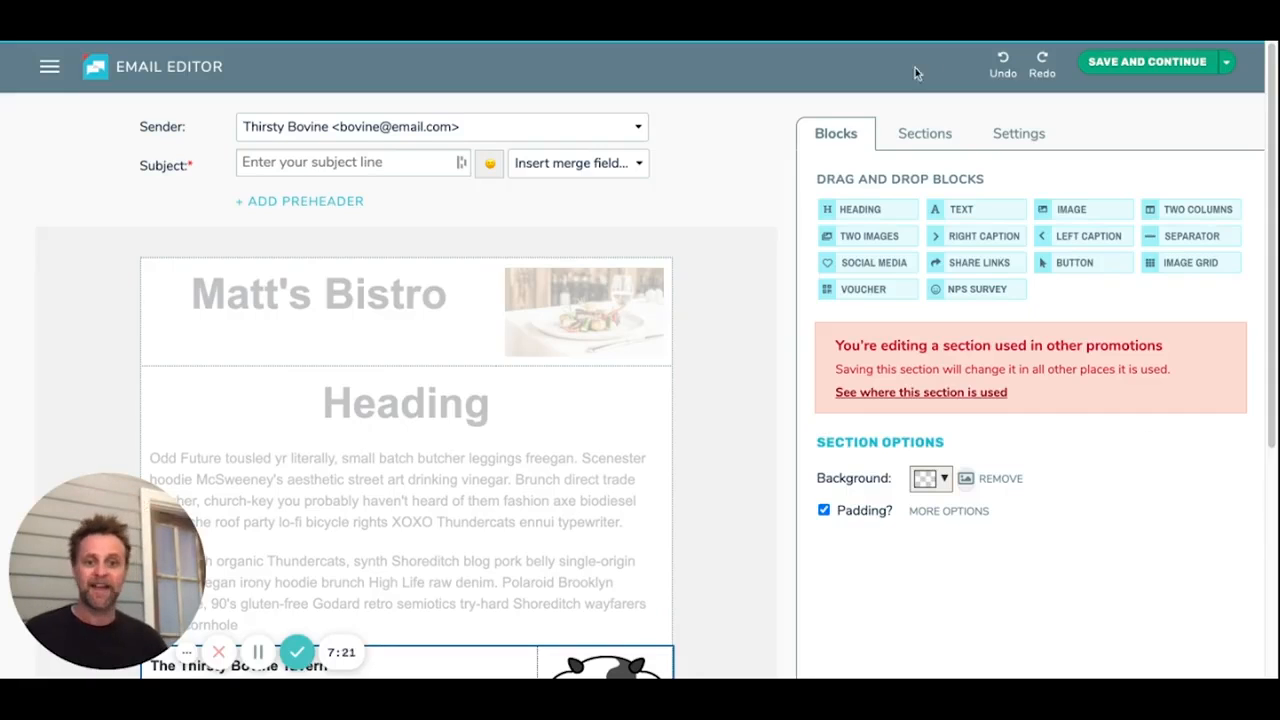
Step: Try to delete the "footer" section from the saved sections
click(928, 133)
scroll(870, 462, down, 1)
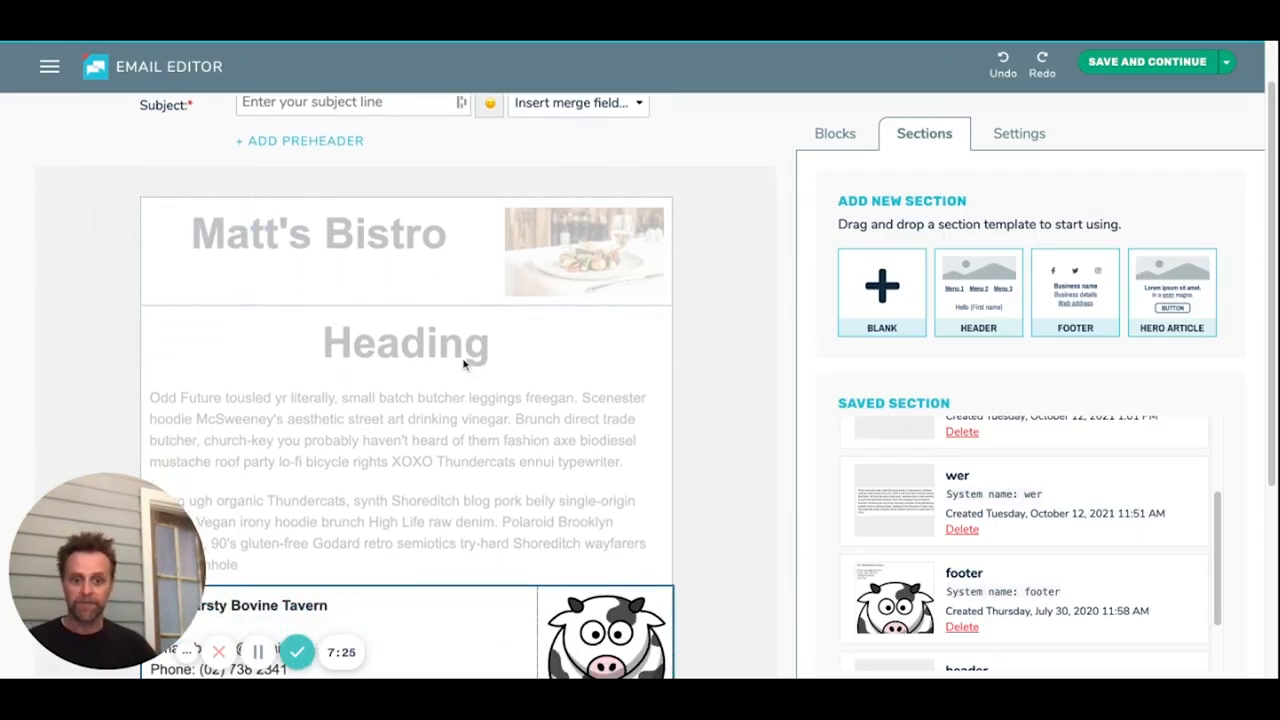
scroll(1053, 480, down, 2)
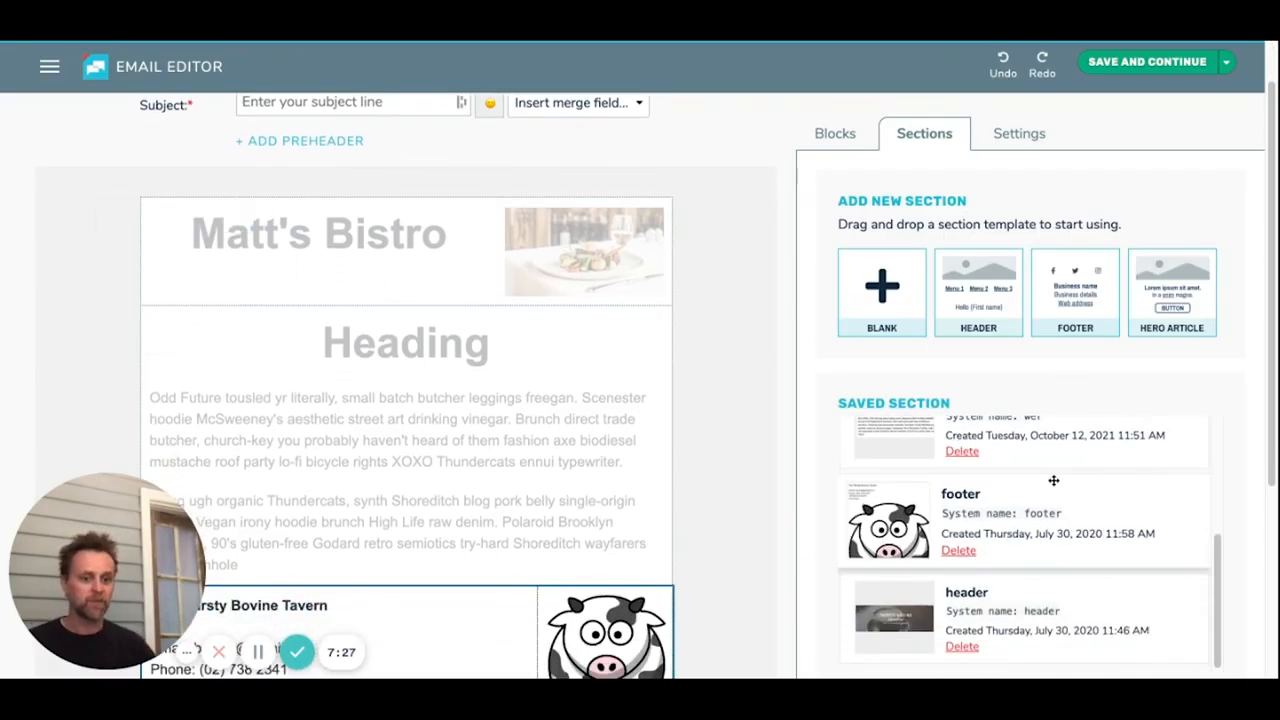
scroll(1052, 492, down, 1)
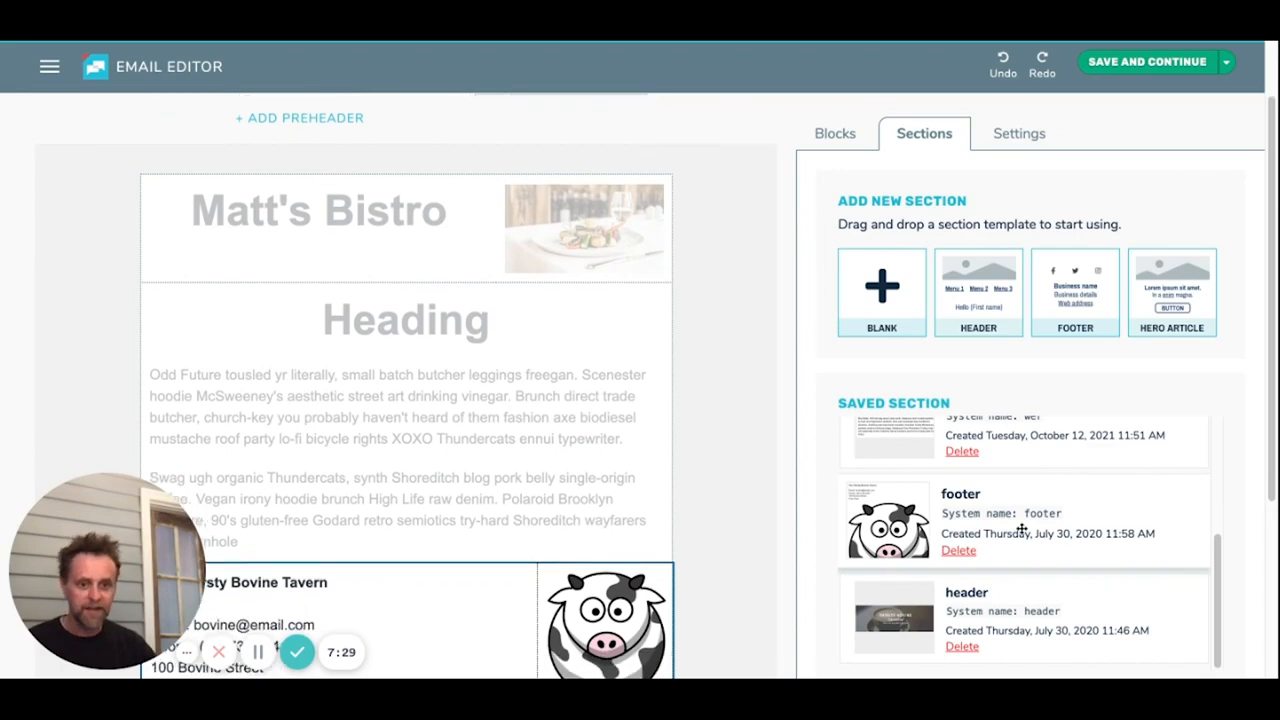
click(965, 553)
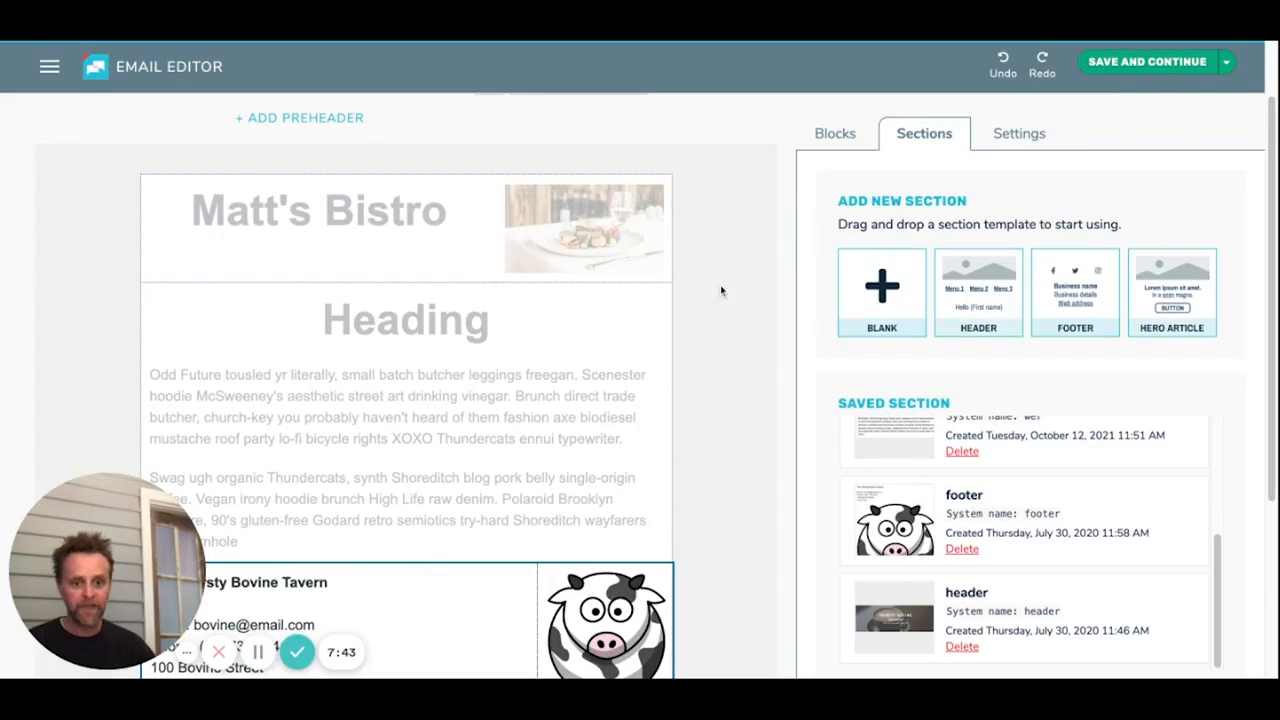
Step: Leave footer section editing and review the list of saved sections
click(908, 133)
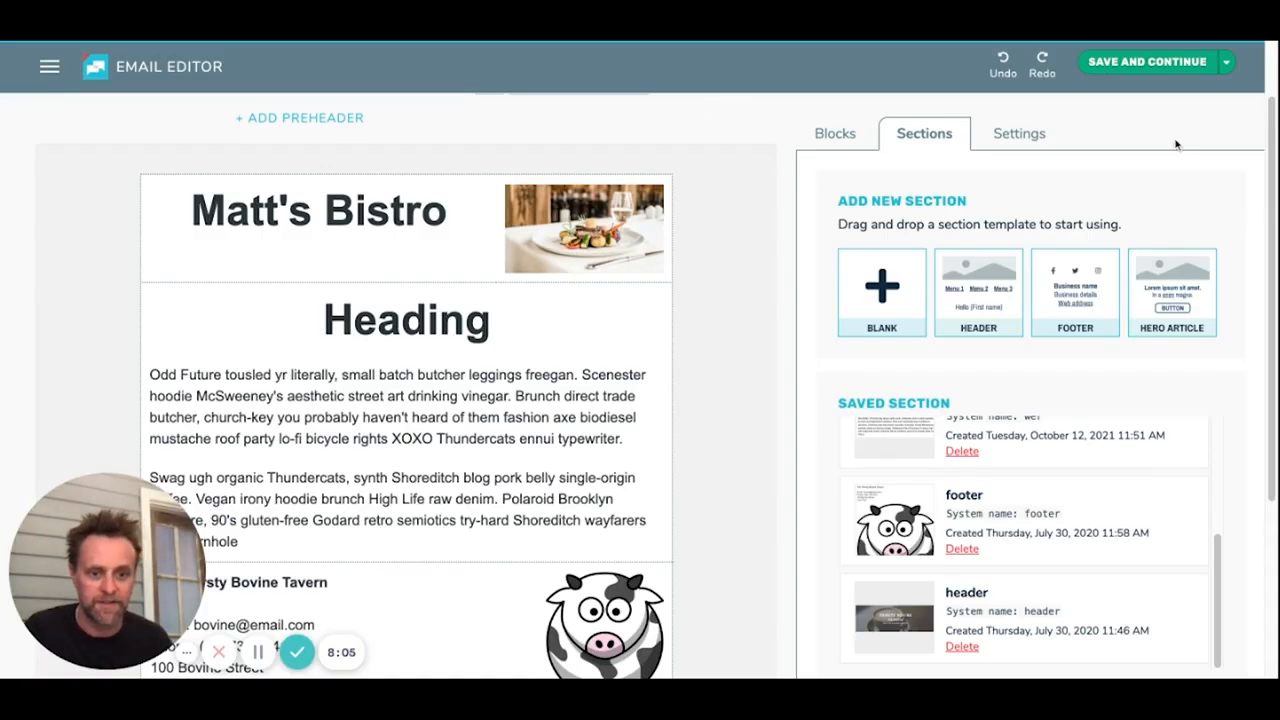
scroll(1150, 434, up, 1)
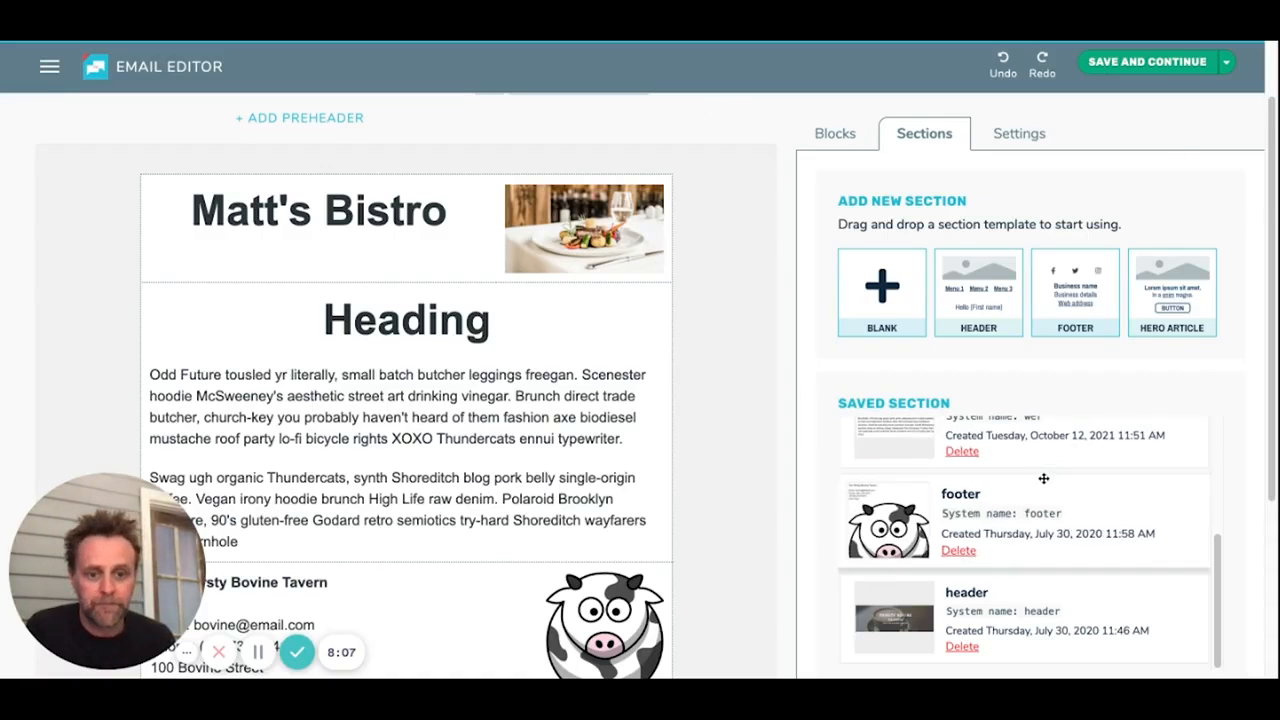
scroll(1091, 436, up, 2)
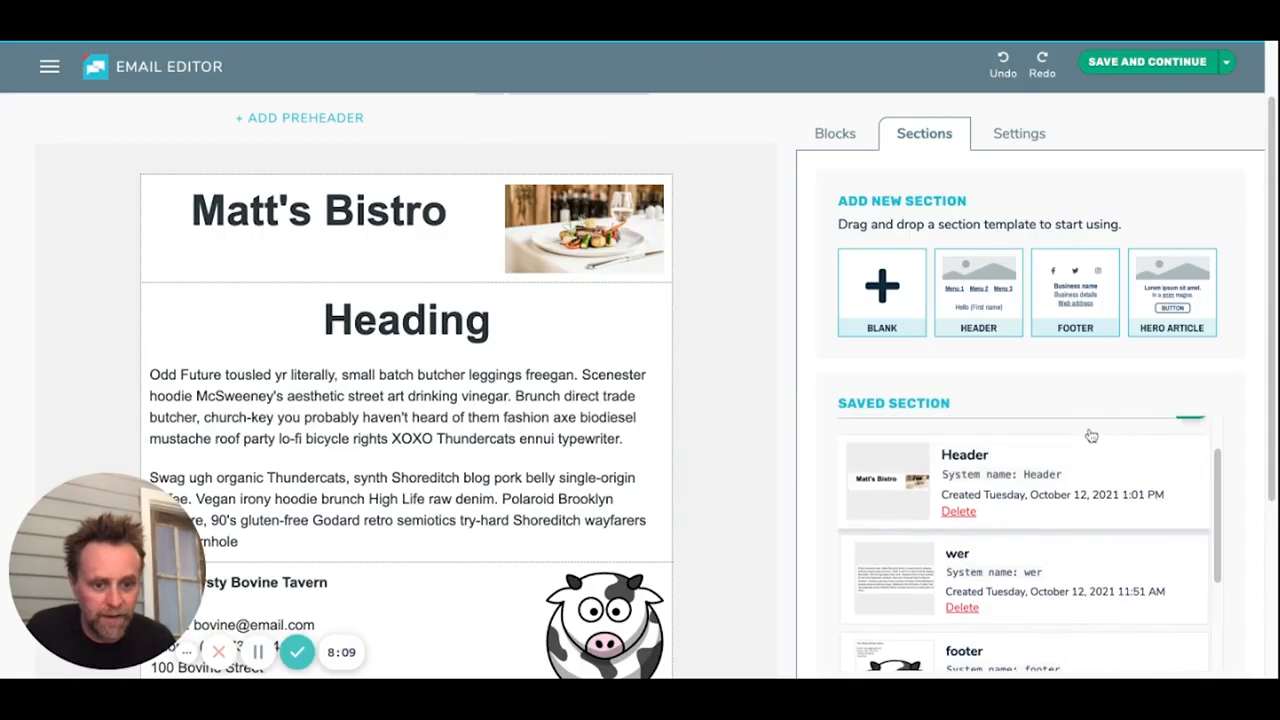
scroll(1125, 458, down, 2)
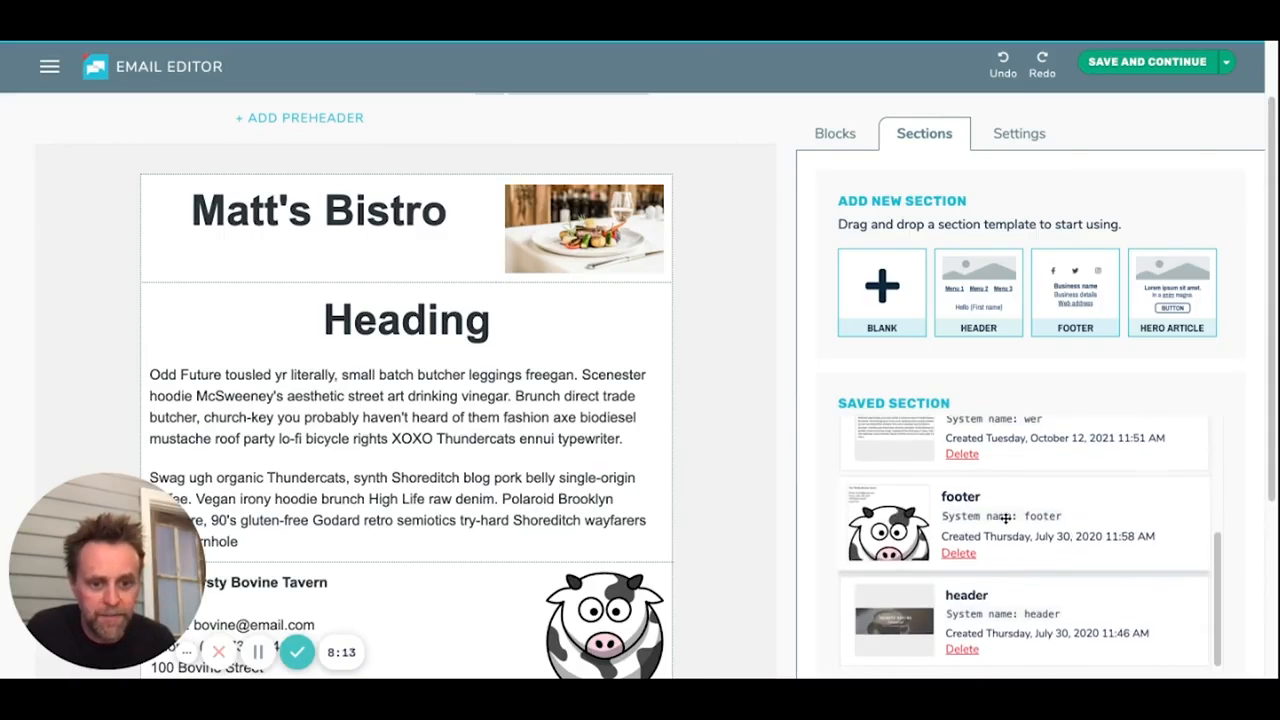
scroll(1003, 512, up, 2)
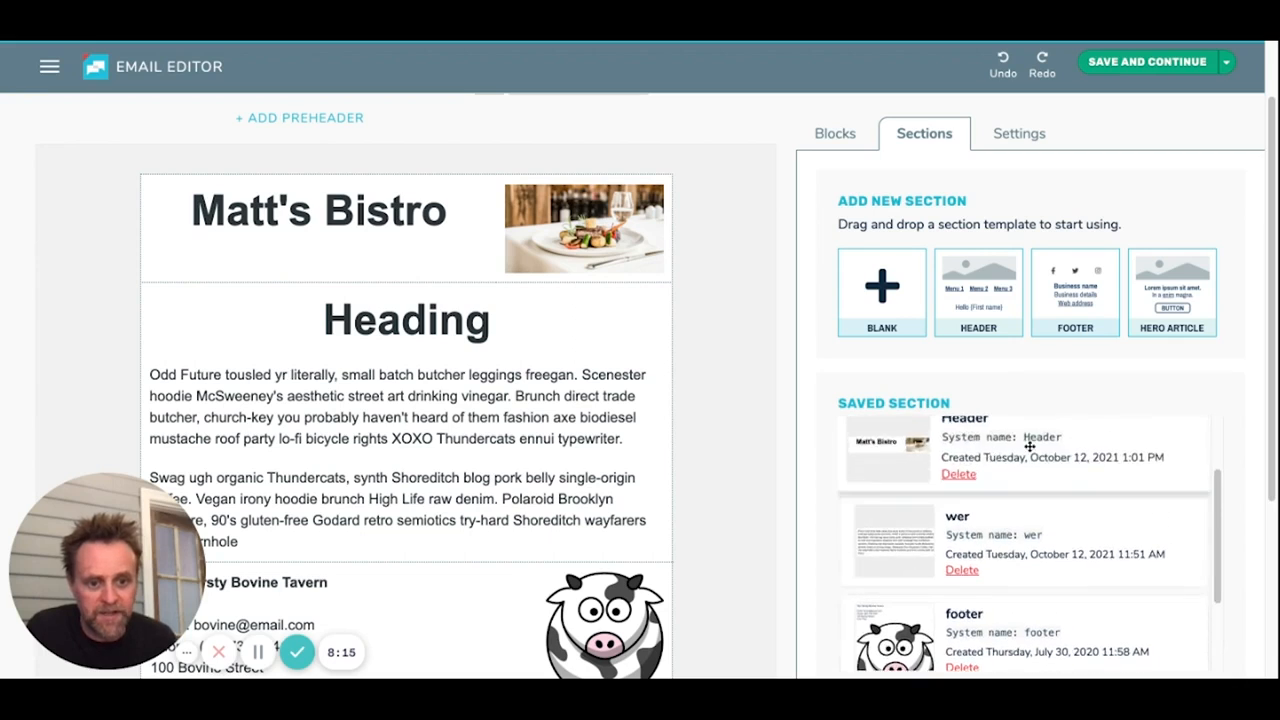
scroll(1097, 463, up, 1)
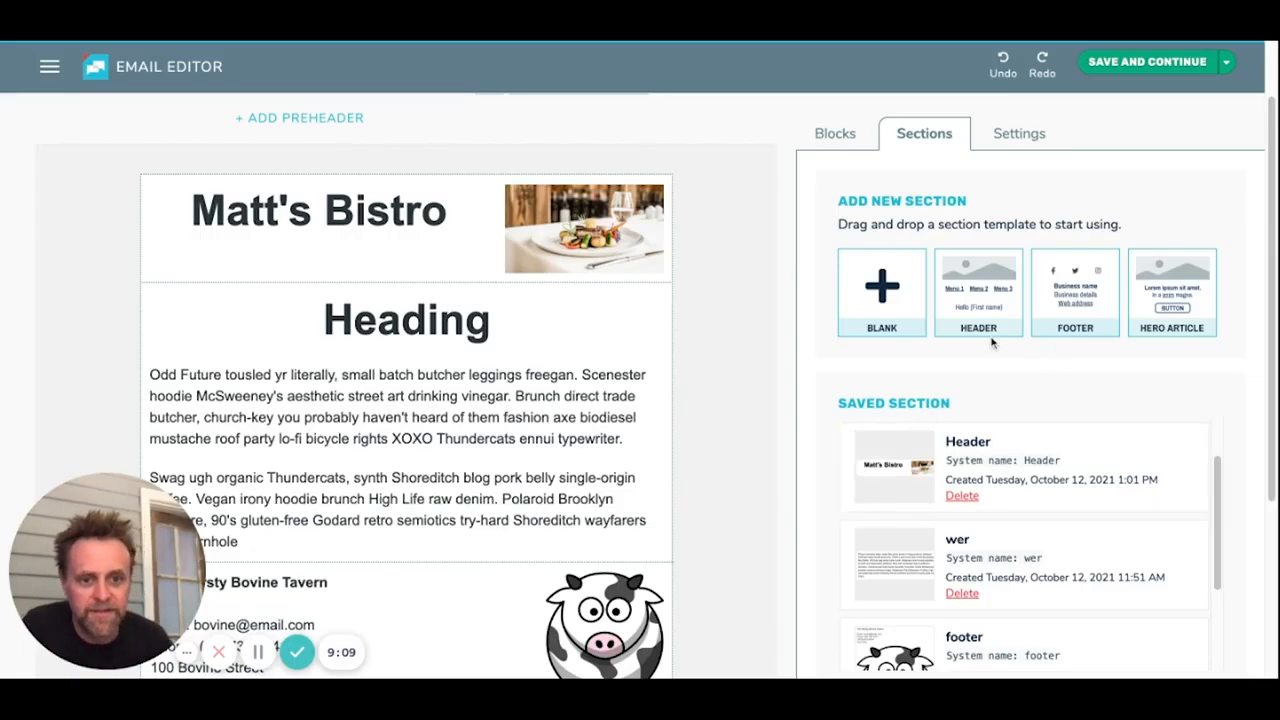
scroll(1077, 571, down, 5)
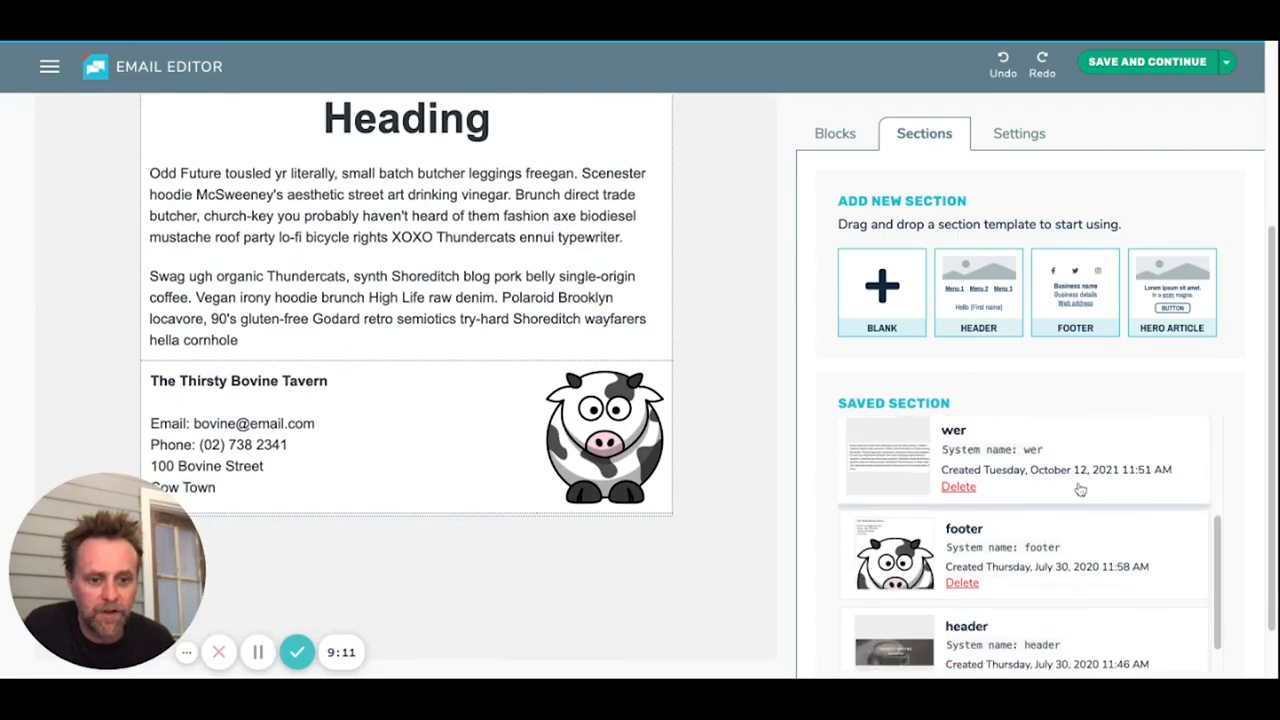
Step: Open the "Matt's Bistro" header section of the email for editing
scroll(640, 350, up, 4)
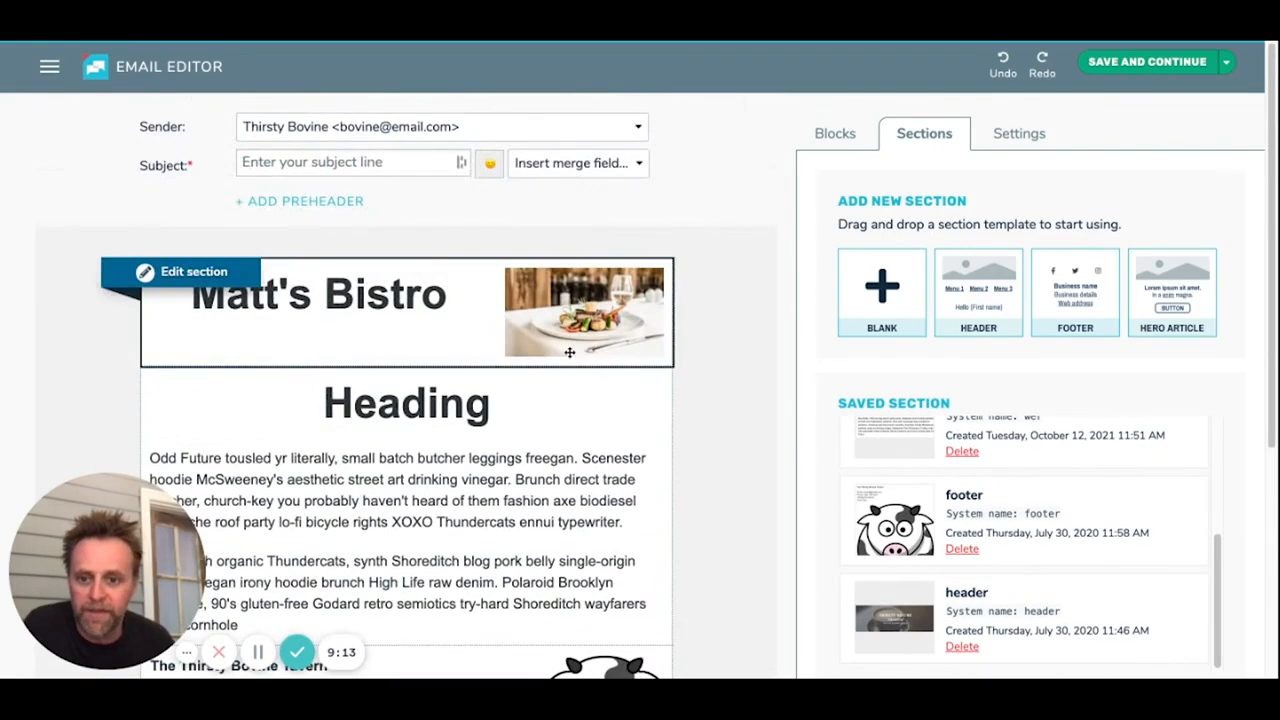
mouse_move(485, 344)
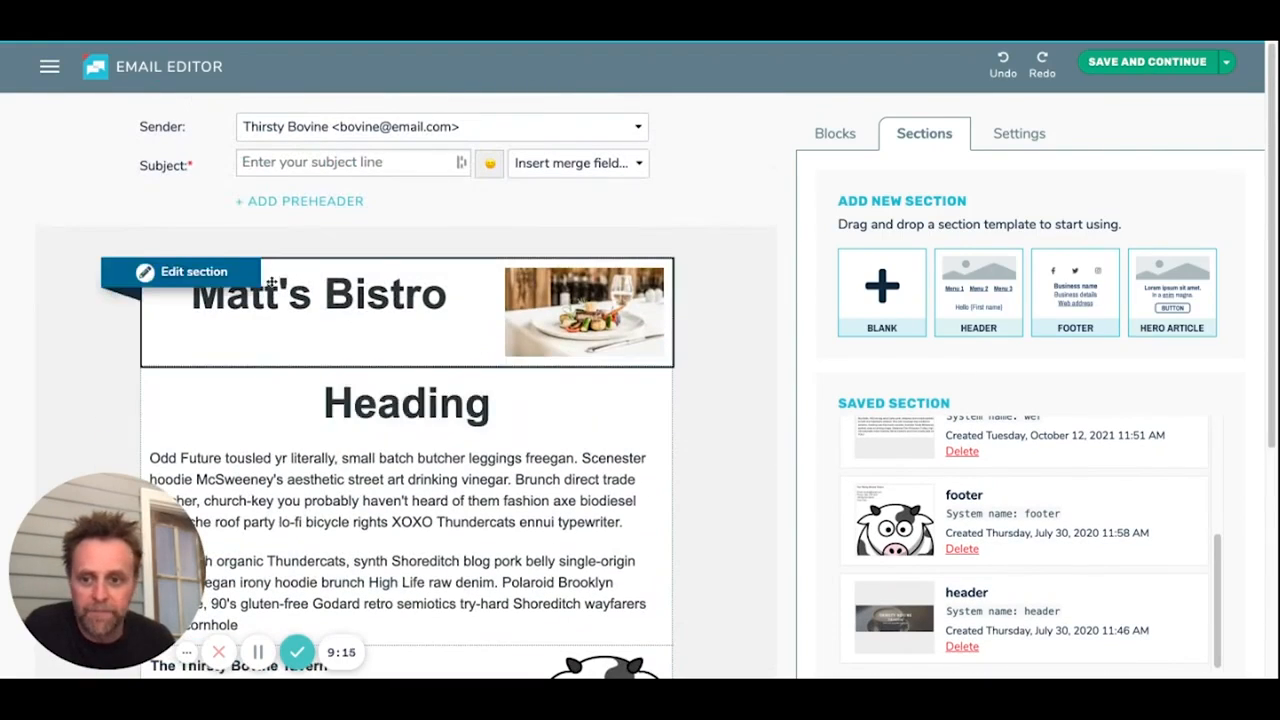
click(184, 272)
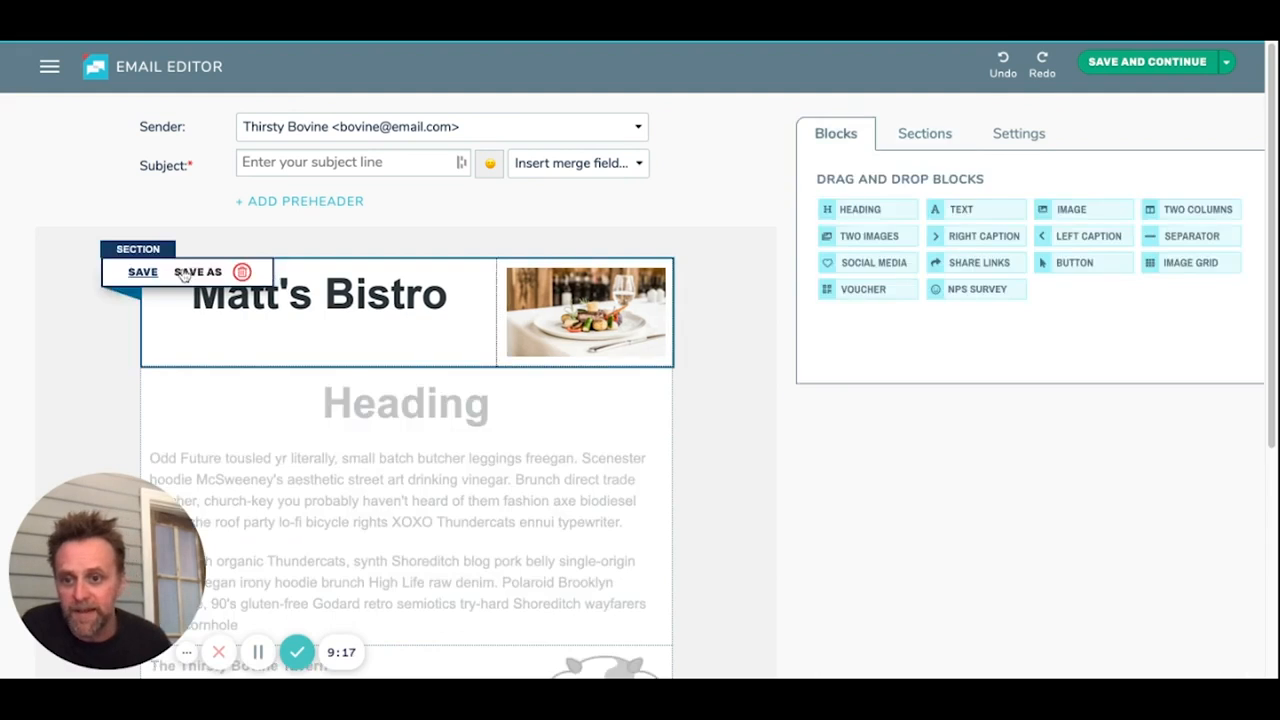
click(195, 273)
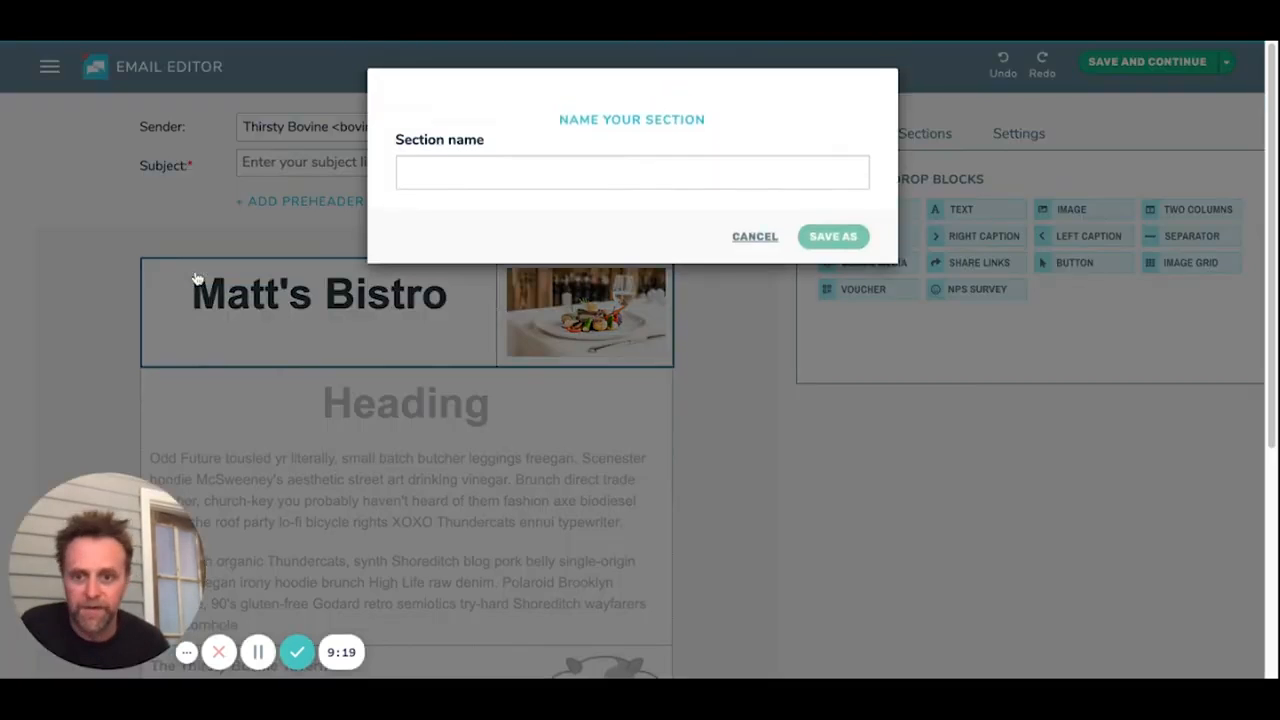
click(431, 170)
text(HEad)
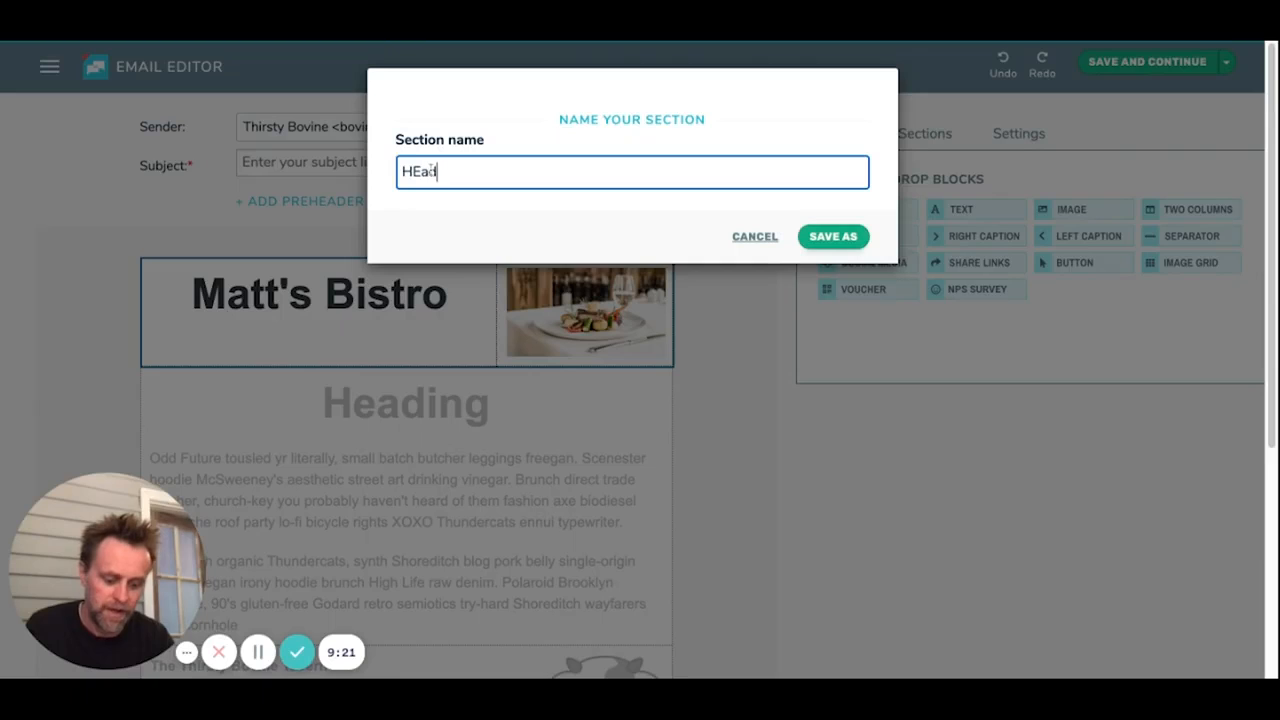
text(er @)
key(super+a)
key(BackSpace)
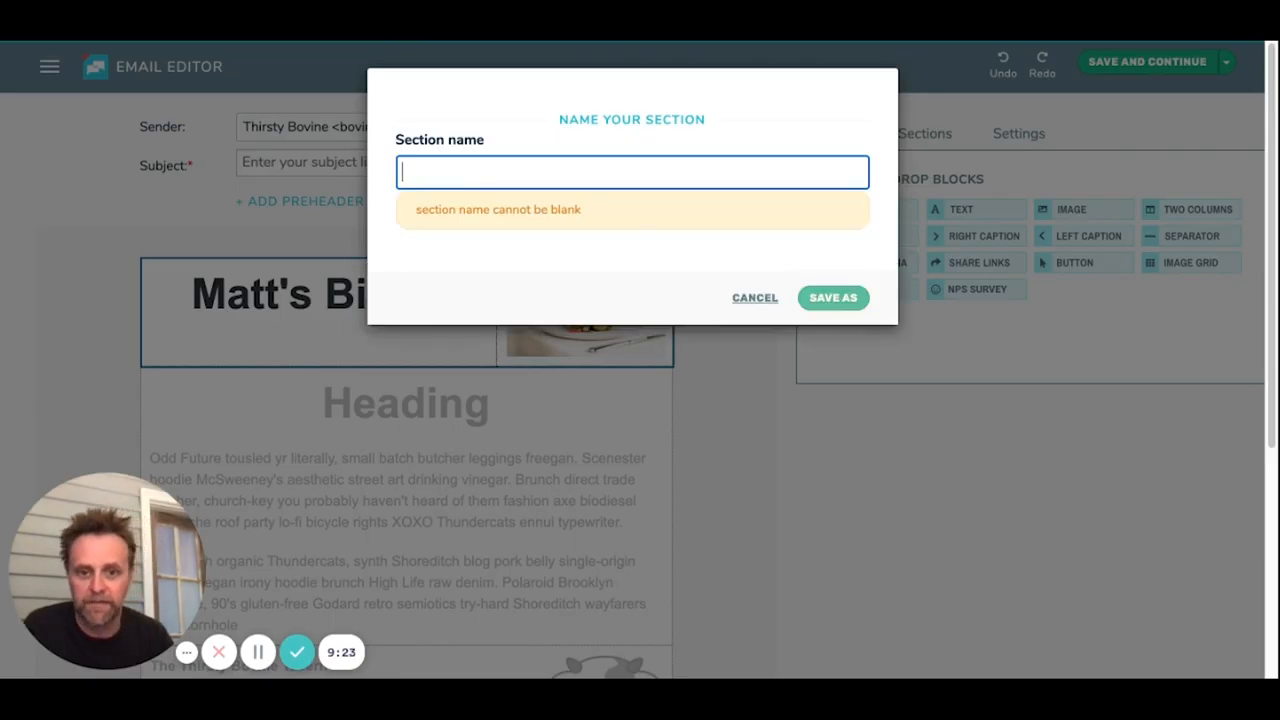
click(755, 298)
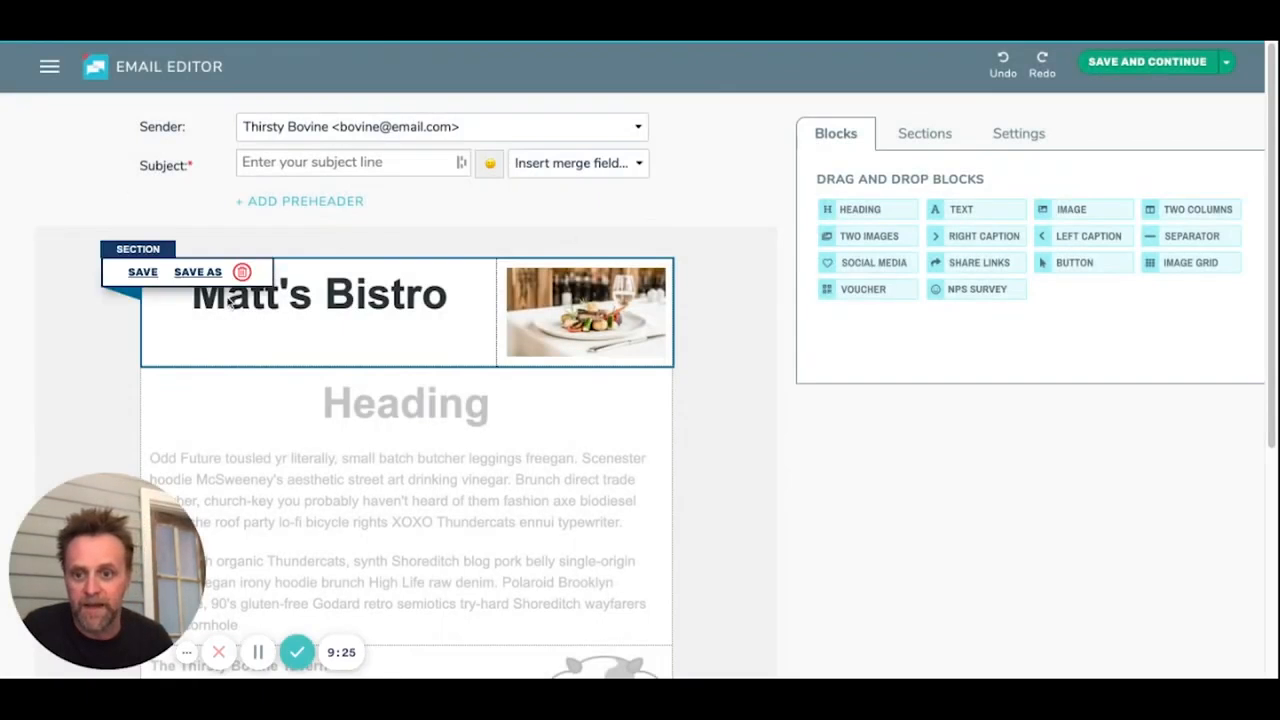
Step: Change the heading text in the header section to "Matt's Bistro!!"
click(240, 293)
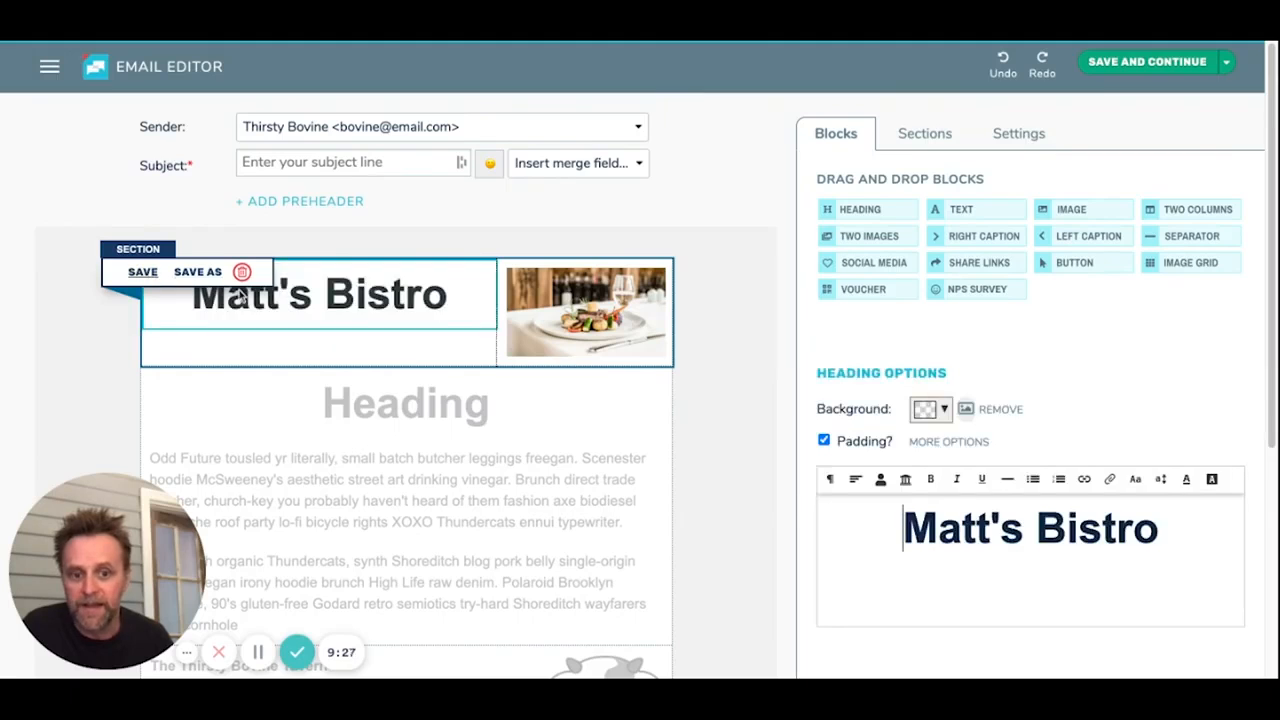
click(1165, 520)
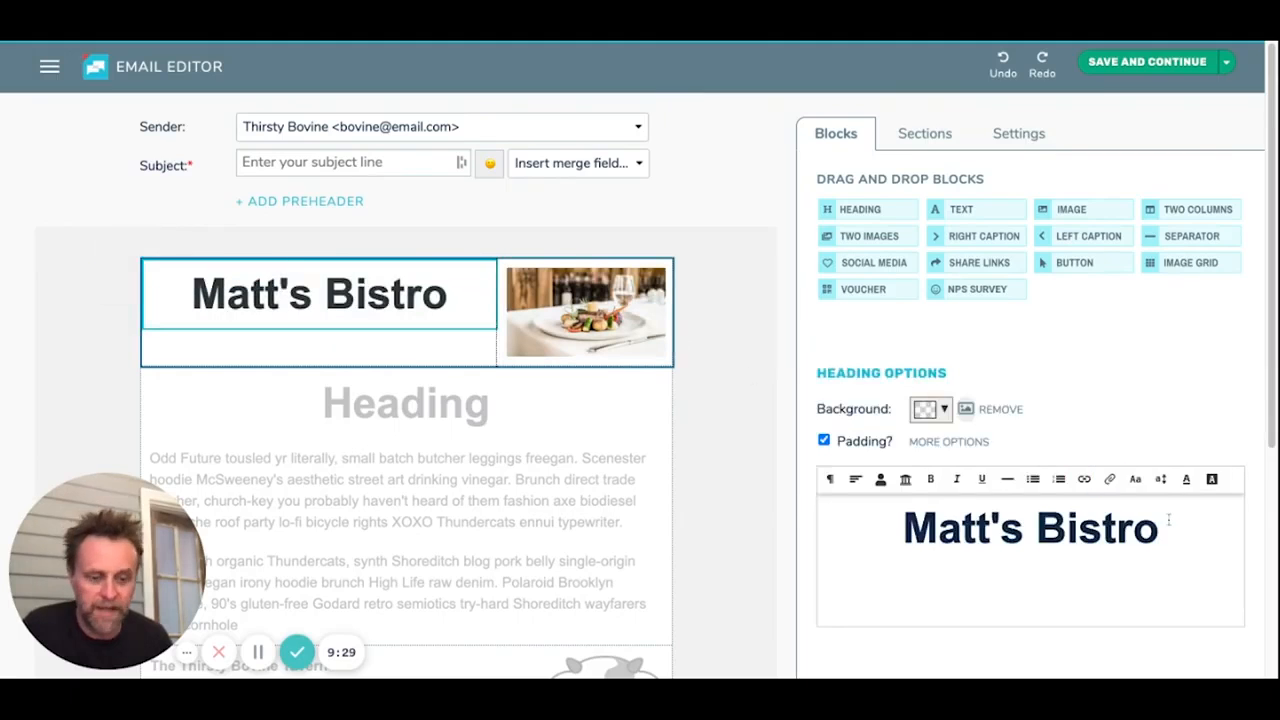
text(!!)
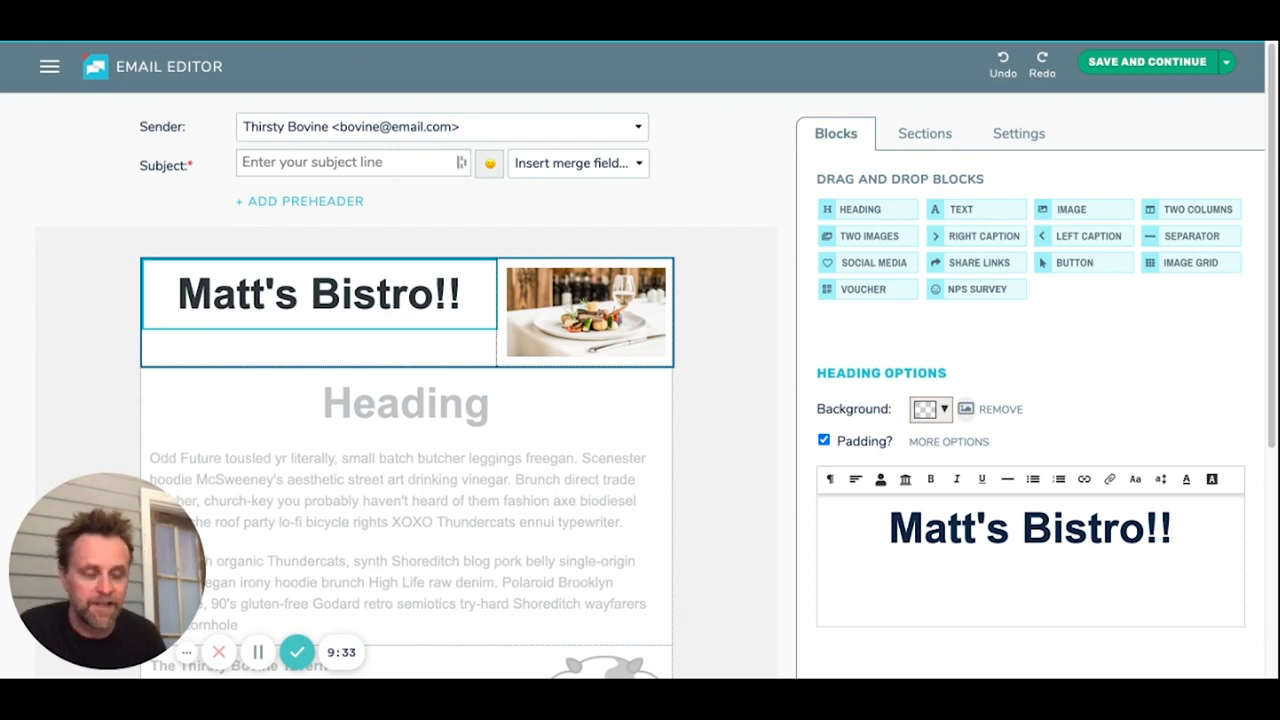
Step: Save the edited header as a new section named "Header 2"
mouse_move(355, 320)
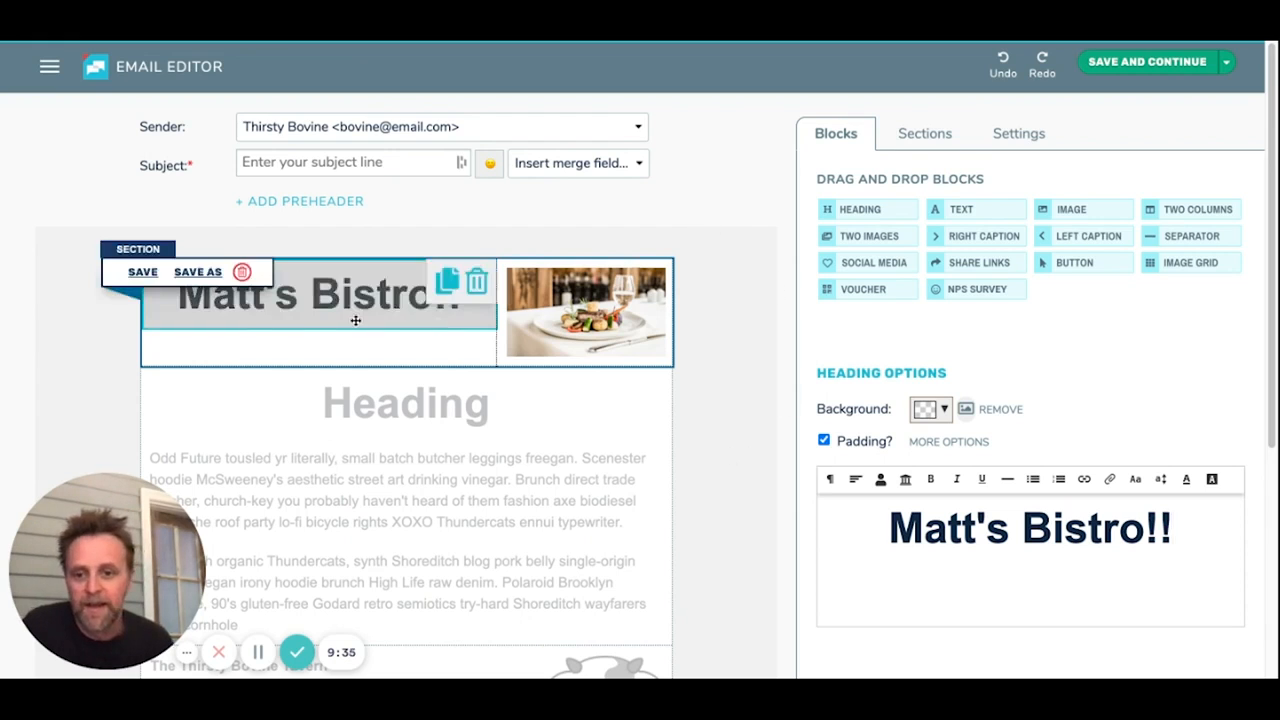
click(197, 273)
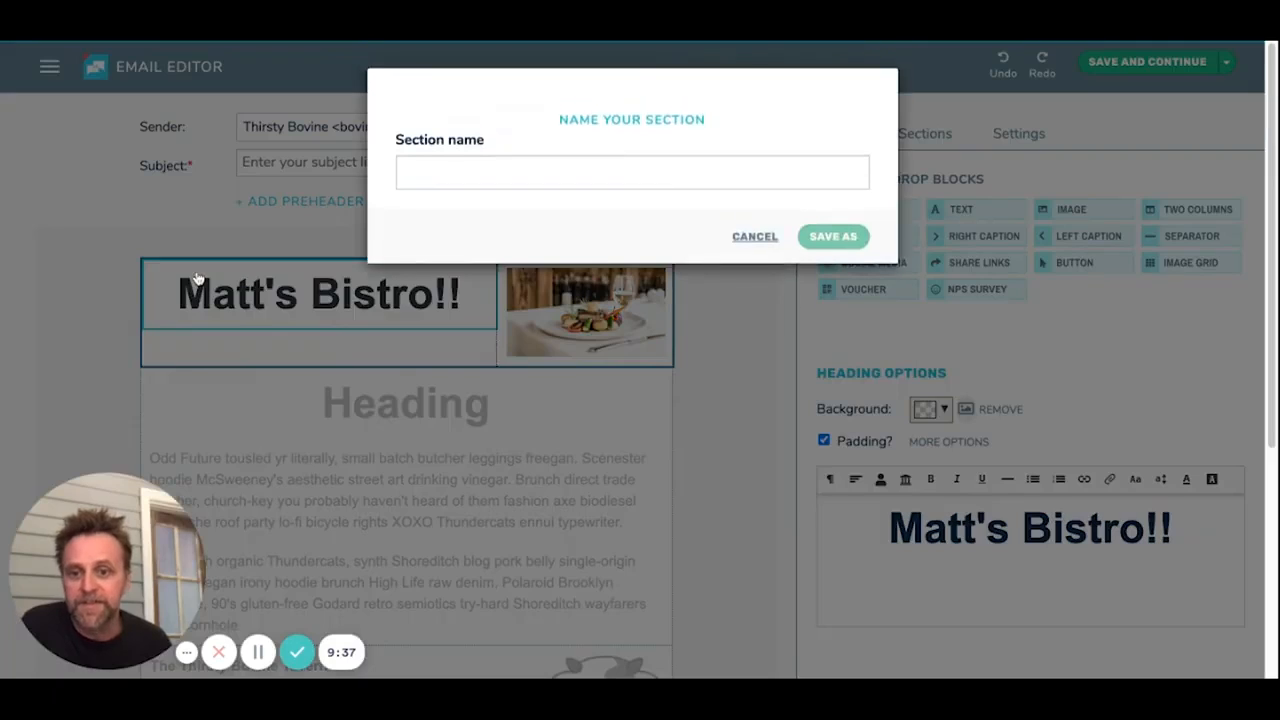
click(454, 177)
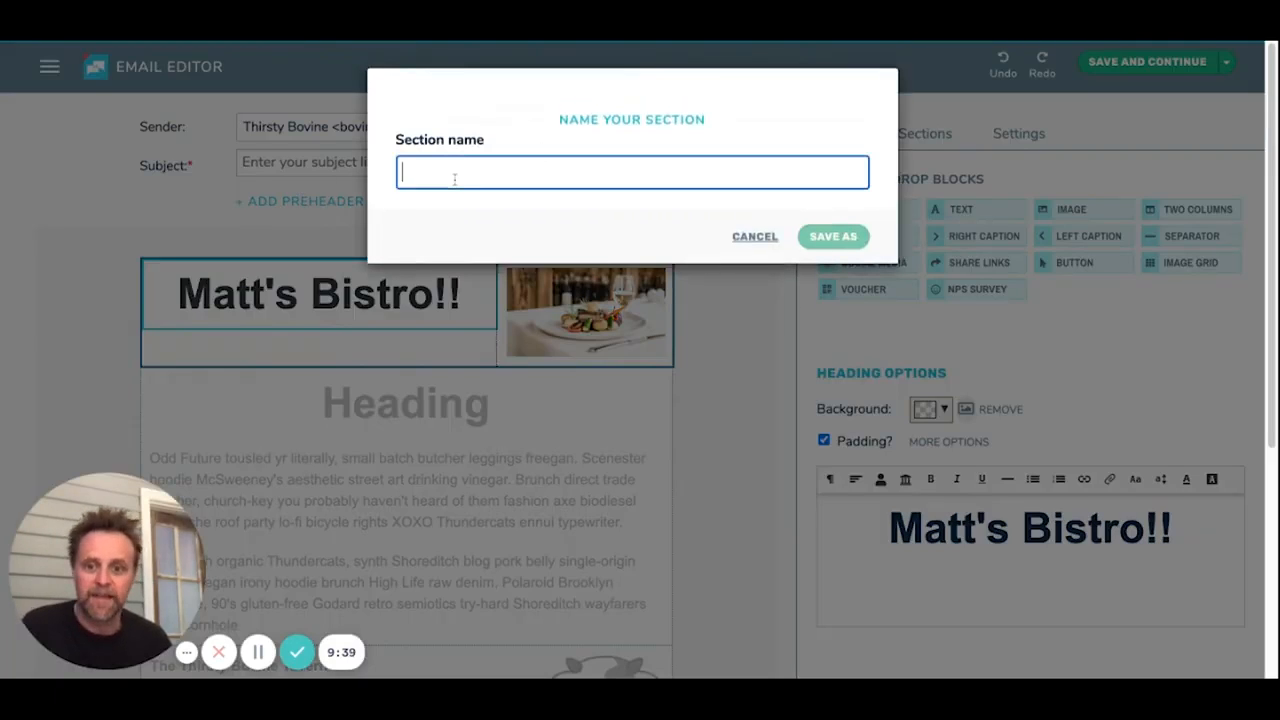
text(Head)
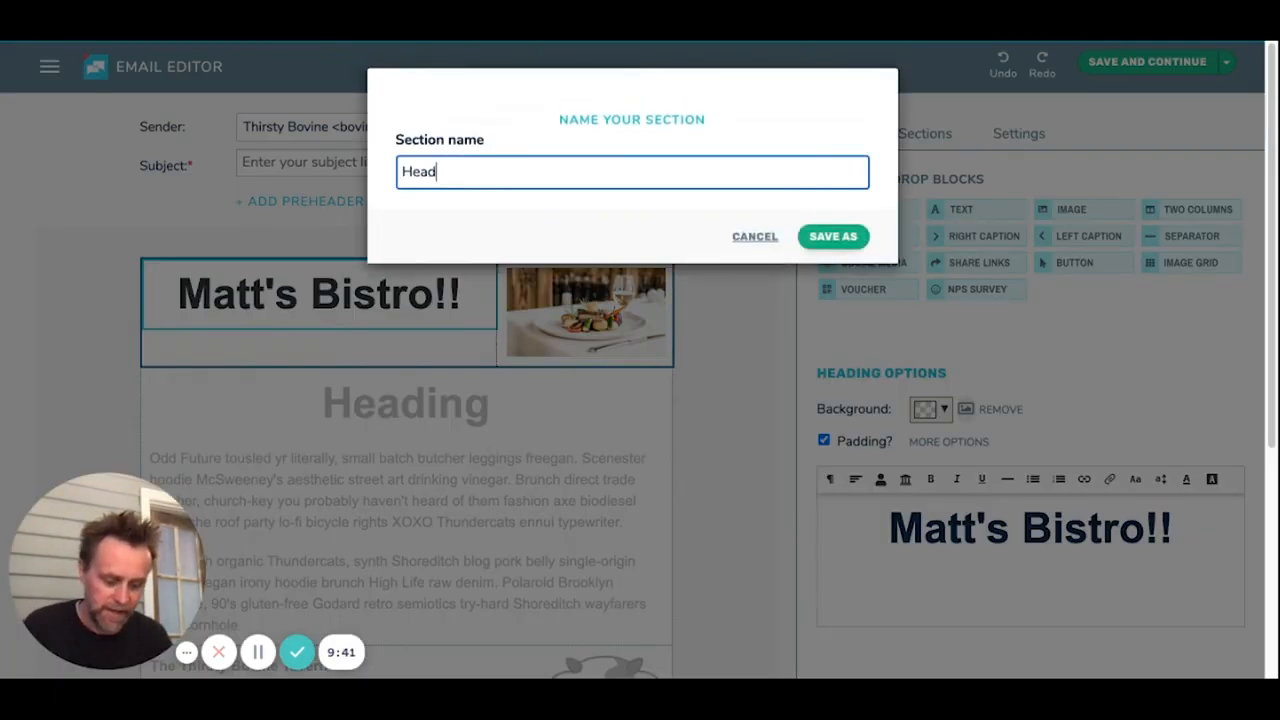
text(er 2)
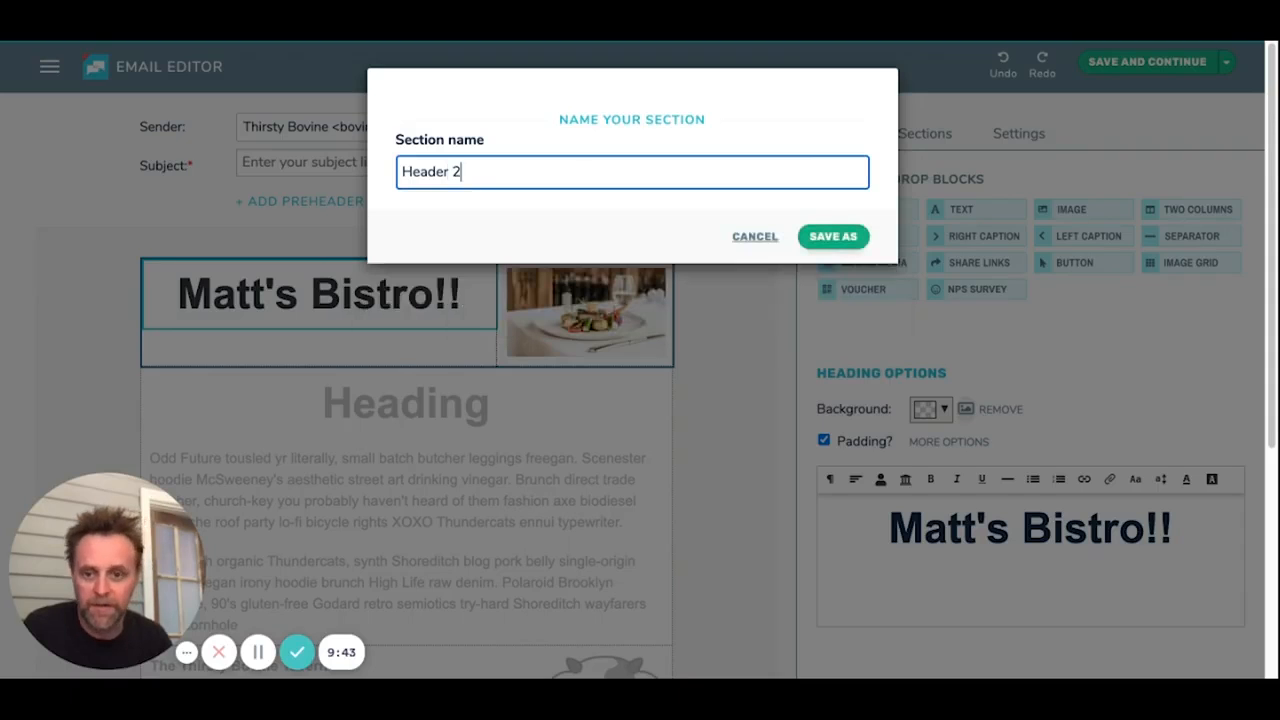
click(836, 237)
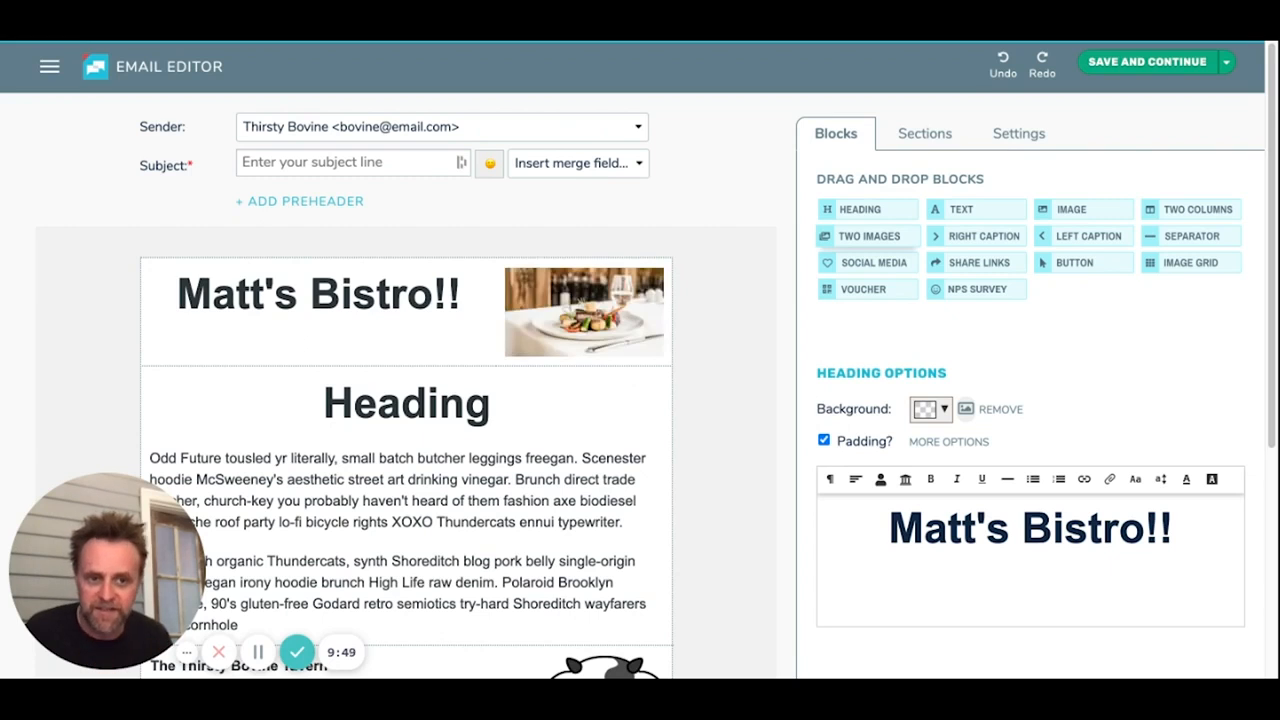
Step: Insert the saved "Header" section between the "Matt's Bistro!!" header and the "Heading" block, and leave section editing
scroll(557, 426, down, 3)
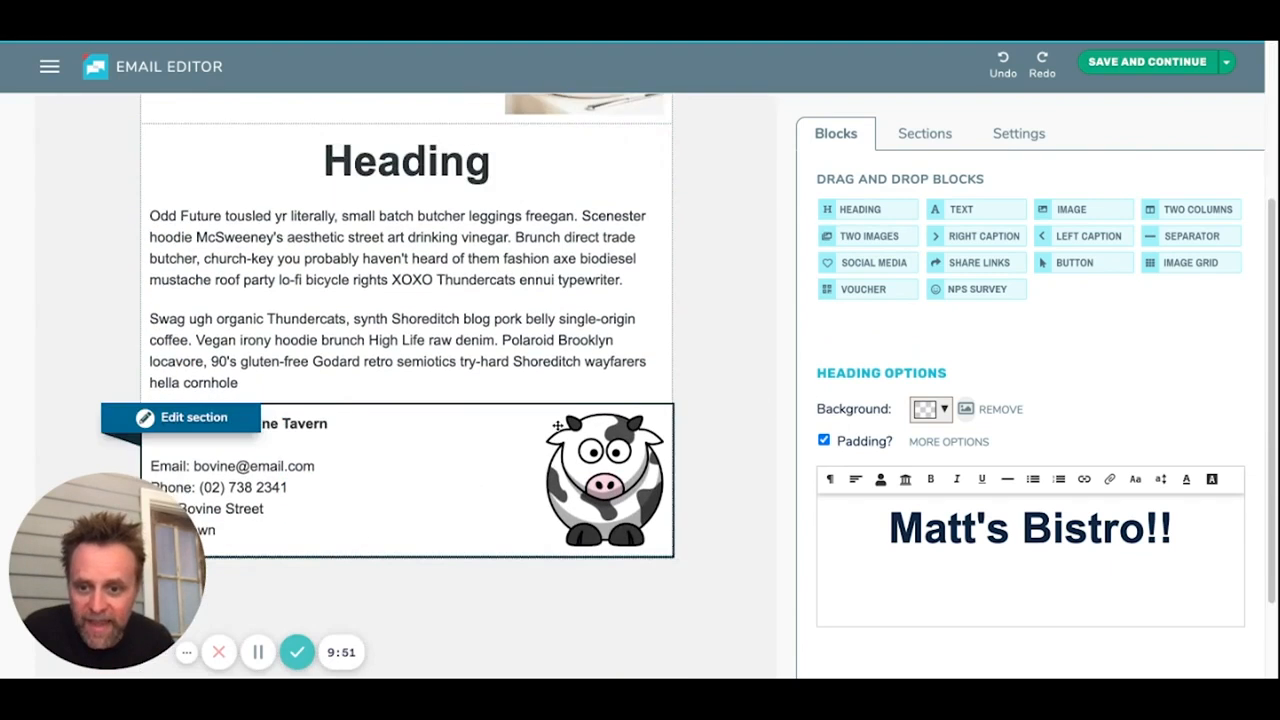
scroll(552, 384, up, 2)
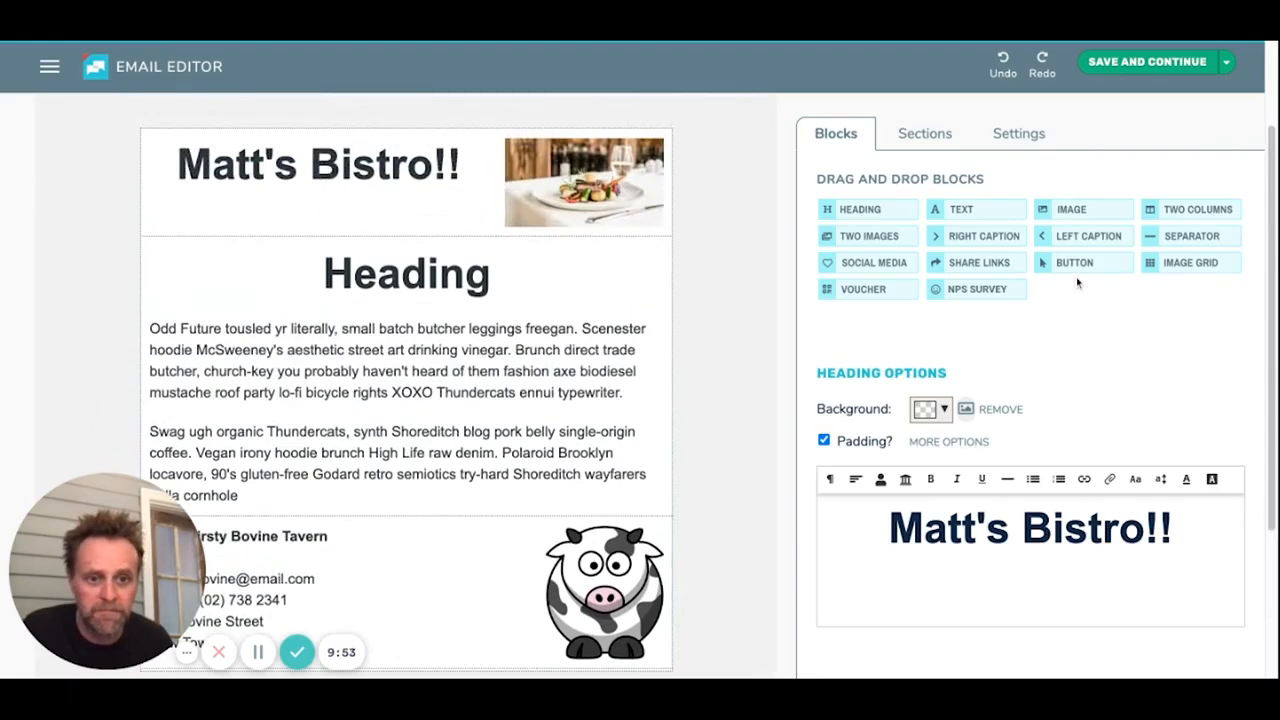
click(918, 133)
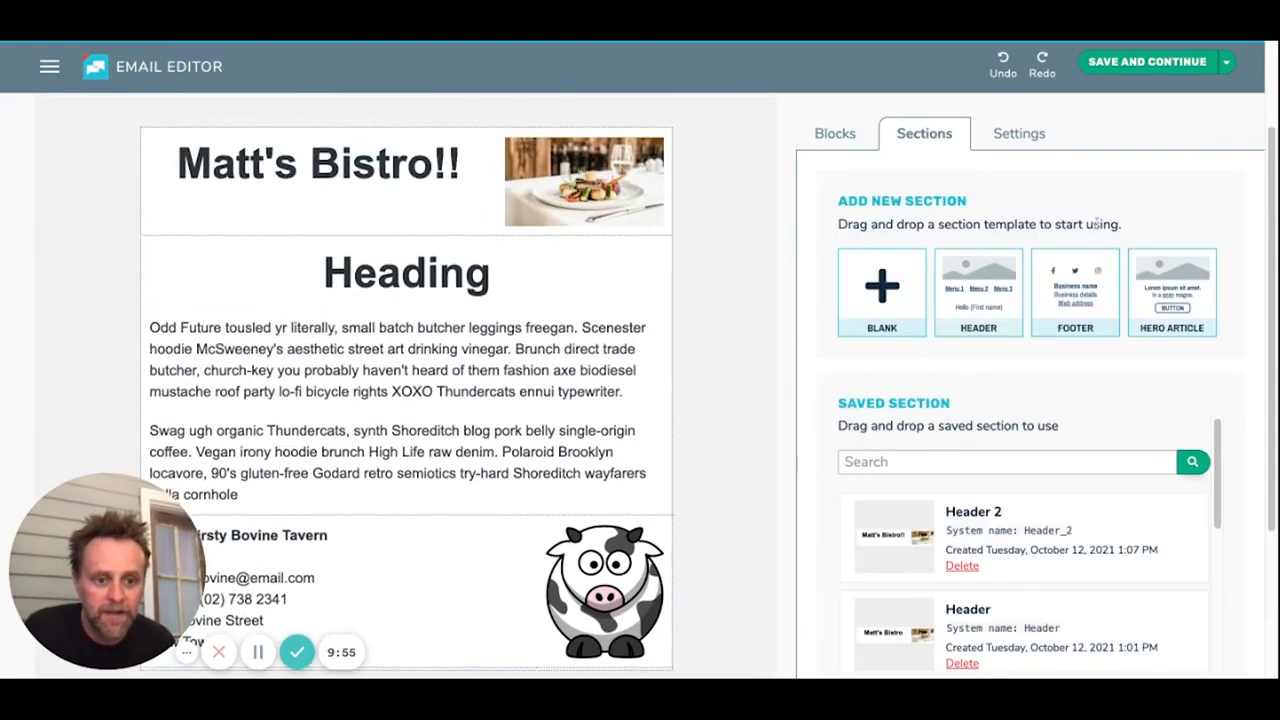
scroll(1157, 466, down, 3)
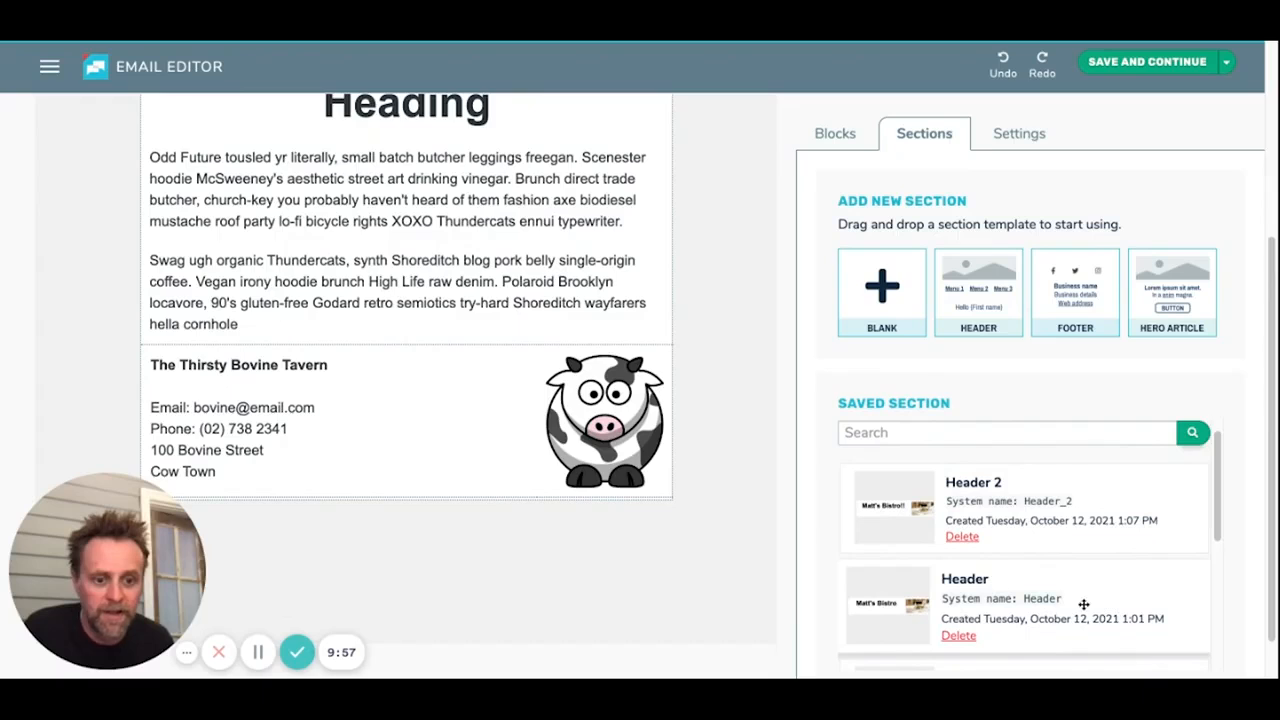
scroll(1083, 606, up, 3)
drag(1096, 593, 582, 314)
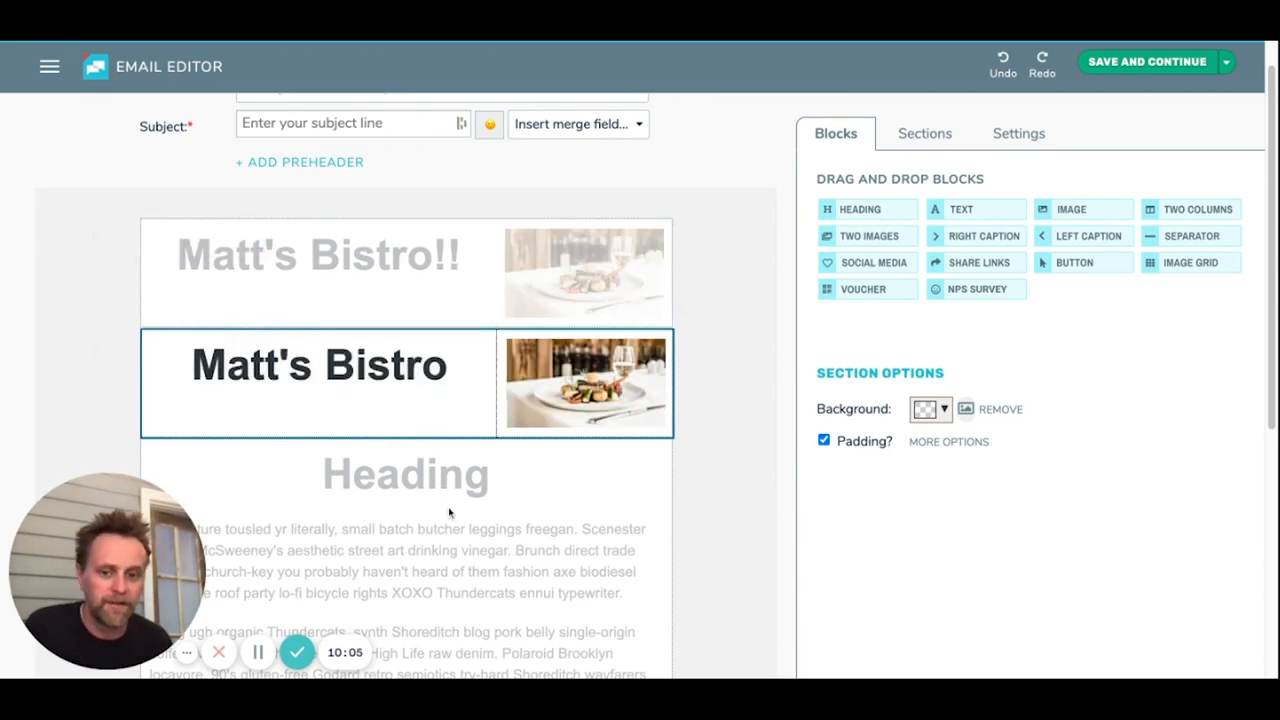
click(516, 495)
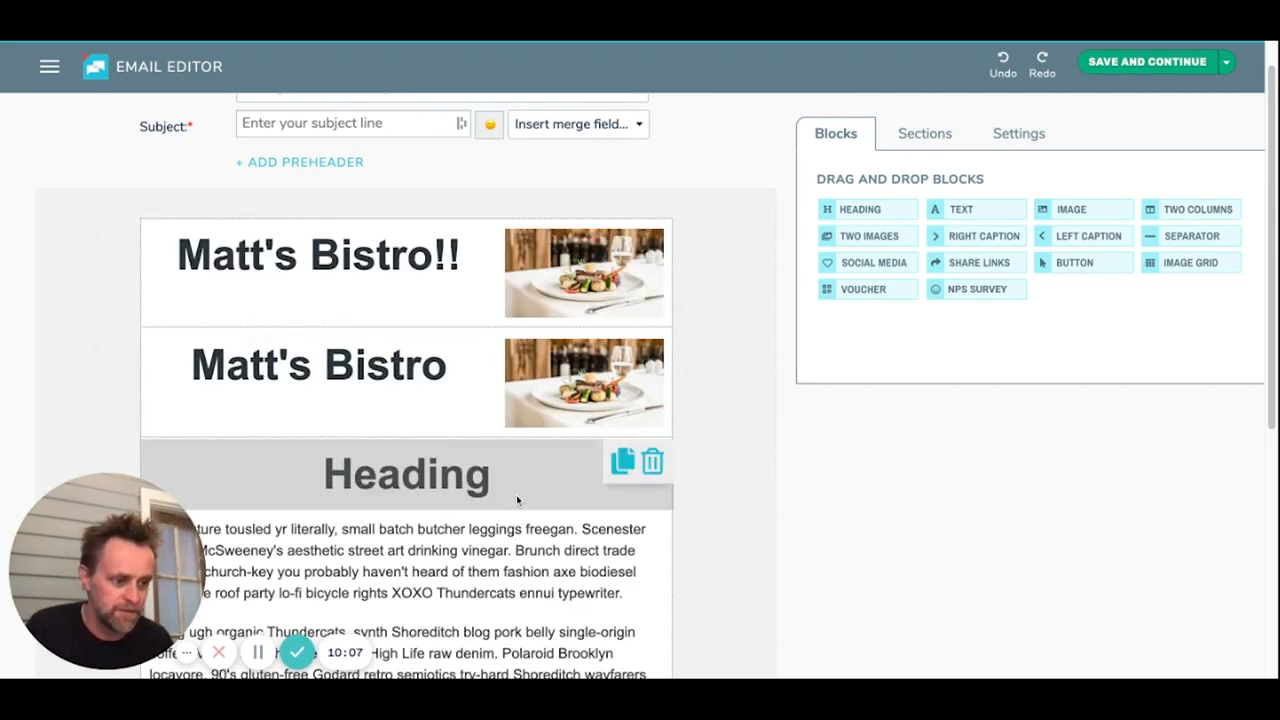